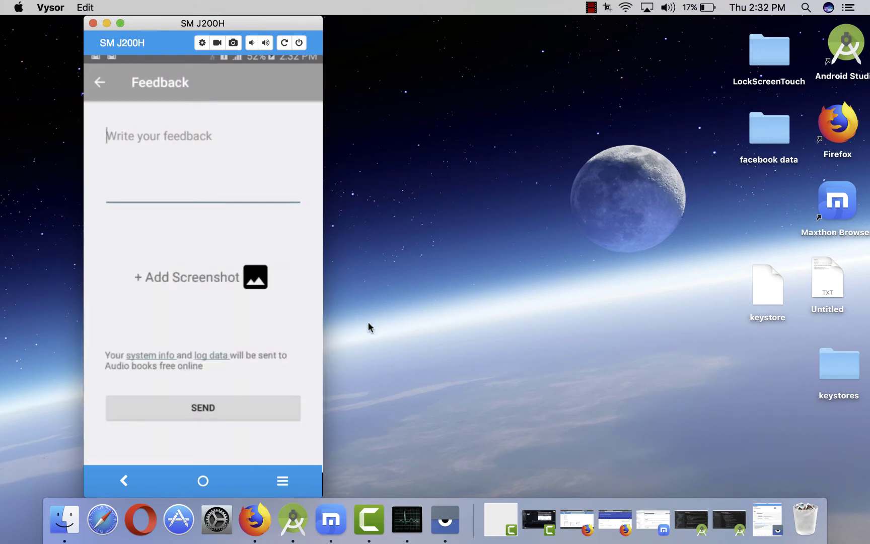
Review the system info and the log data that the app's Feedback screen sends along
{"action": "left_click", "coordinate": [154, 352]}
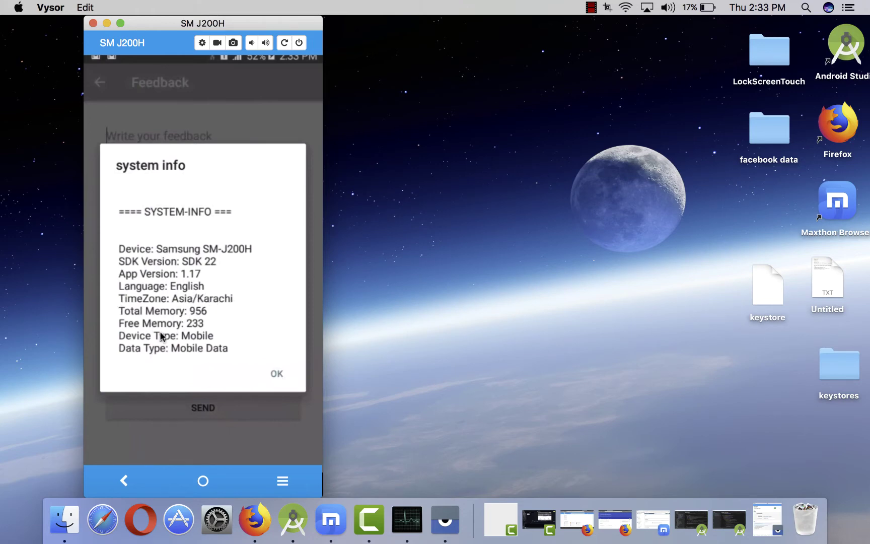
{"action": "left_click", "coordinate": [276, 374]}
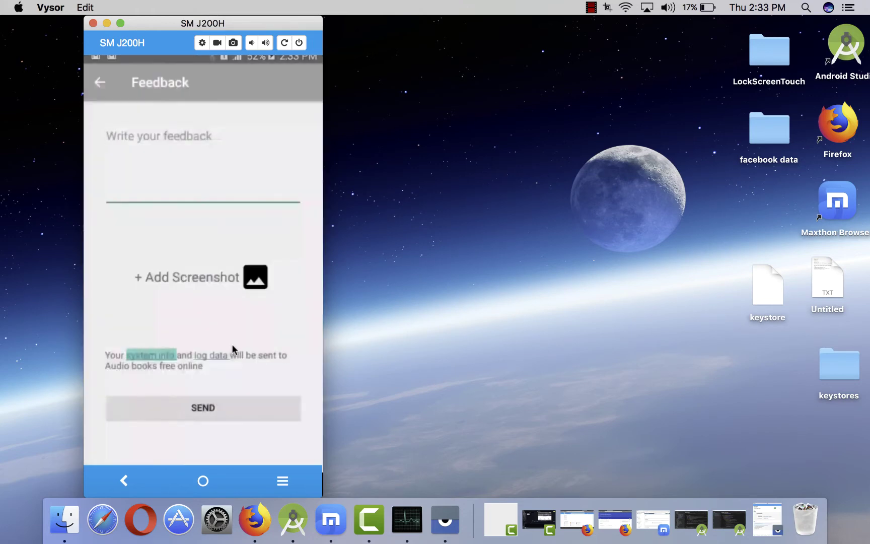
{"action": "left_click", "coordinate": [215, 355]}
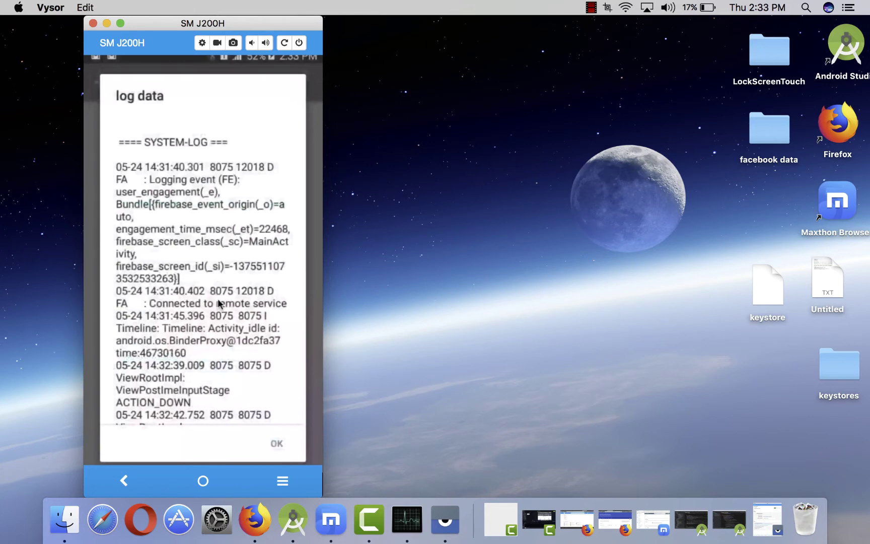
{"action": "scroll", "coordinate": [218, 303], "scroll_direction": "down", "scroll_amount": 15}
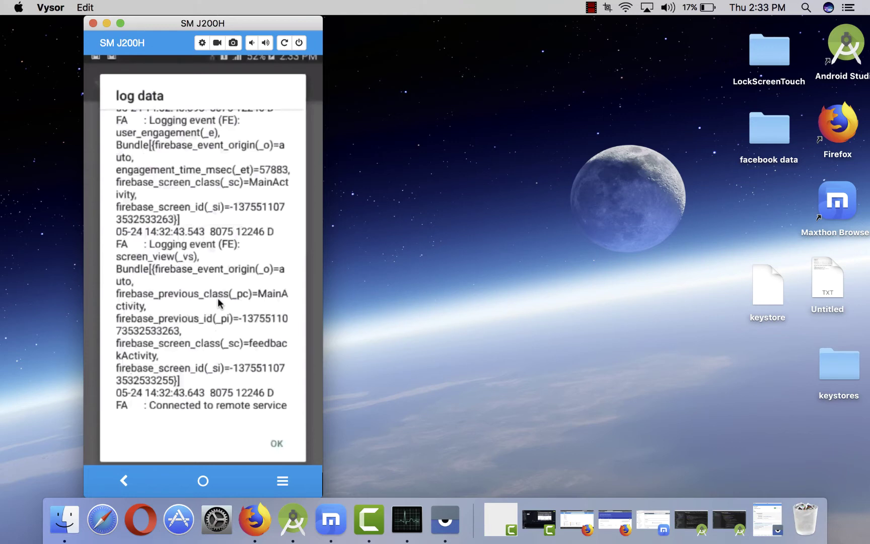
{"action": "left_click", "coordinate": [277, 443]}
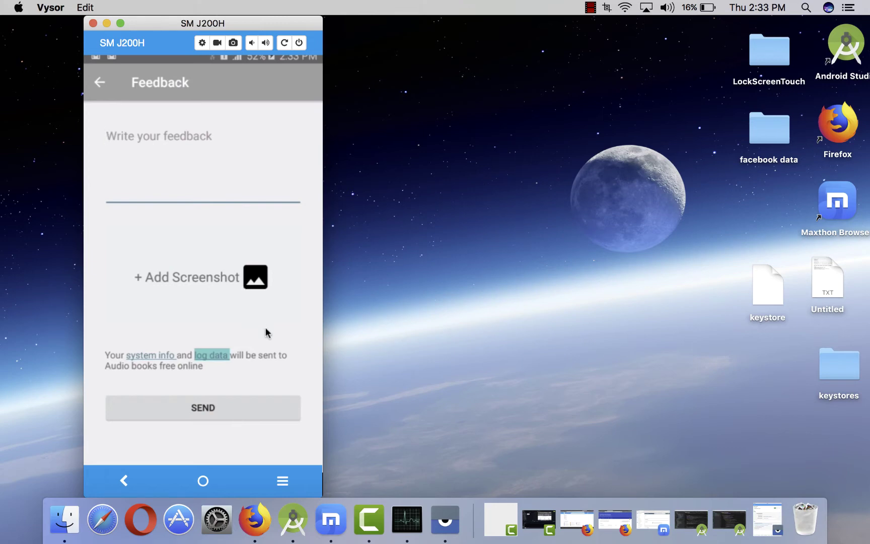
Switch to the App Privacy Policy Generator in Firefox and clear the placeholder text from the app name
{"action": "left_click", "coordinate": [278, 473]}
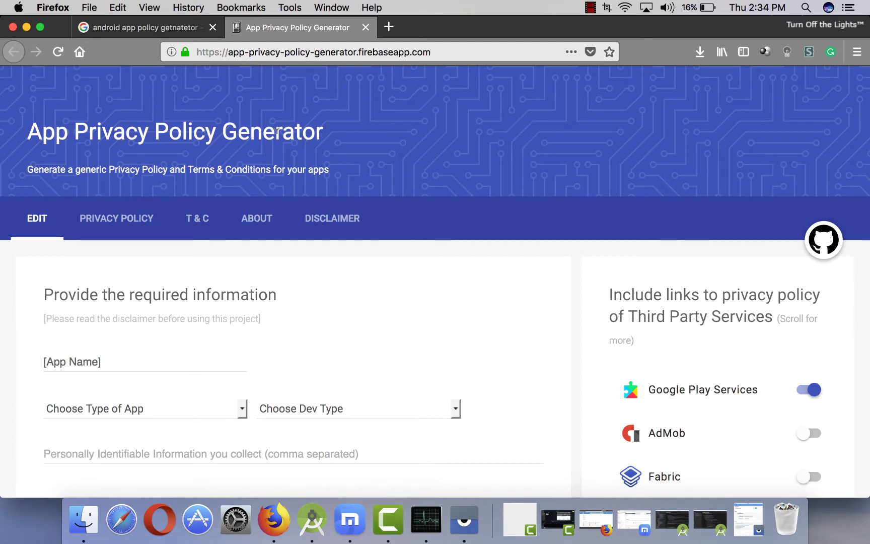
{"action": "scroll", "coordinate": [396, 258], "scroll_direction": "down", "scroll_amount": 3}
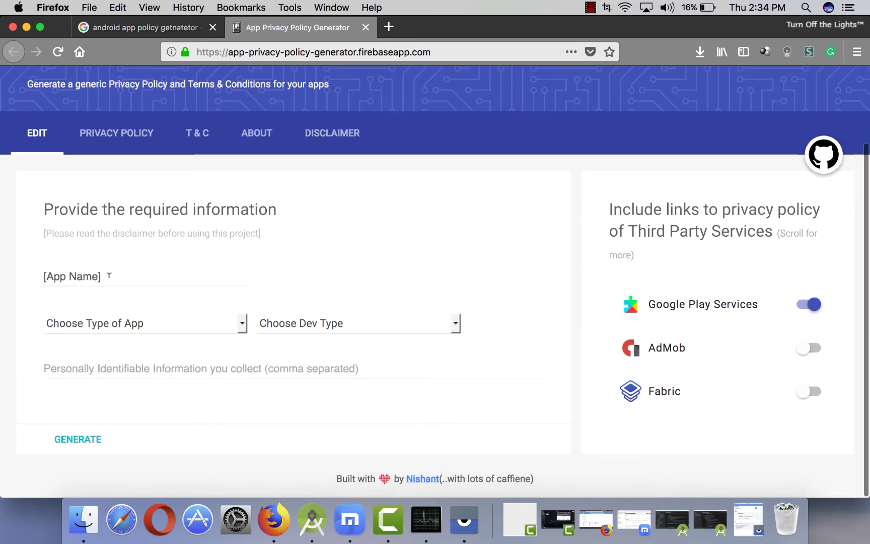
{"action": "left_click", "coordinate": [108, 276]}
{"action": "left_click_drag", "start_coordinate": [109, 276], "coordinate": [2, 274]}
{"action": "key", "text": "BackSpace"}
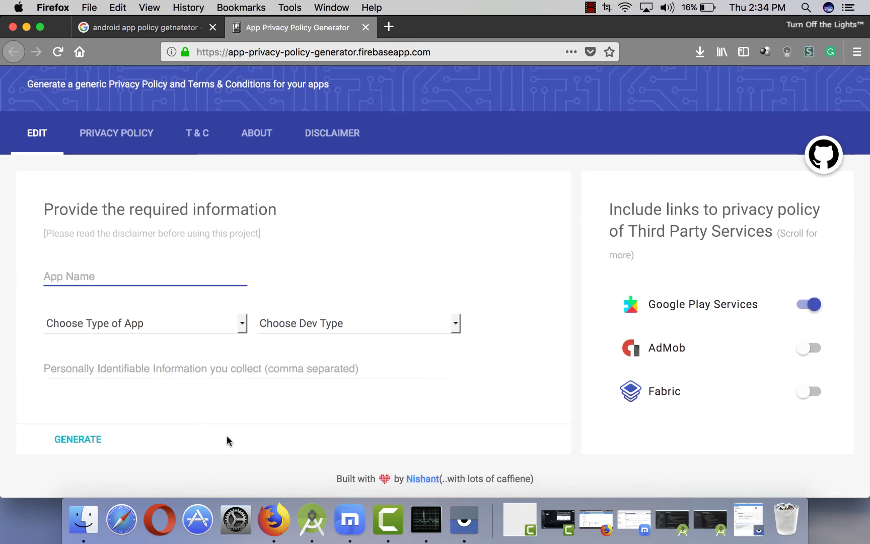
Copy the app name "audio books free download by librivox (Beta)" from Google Play Console in Maxthon into the generator's App Name in Firefox
{"action": "left_click", "coordinate": [359, 521]}
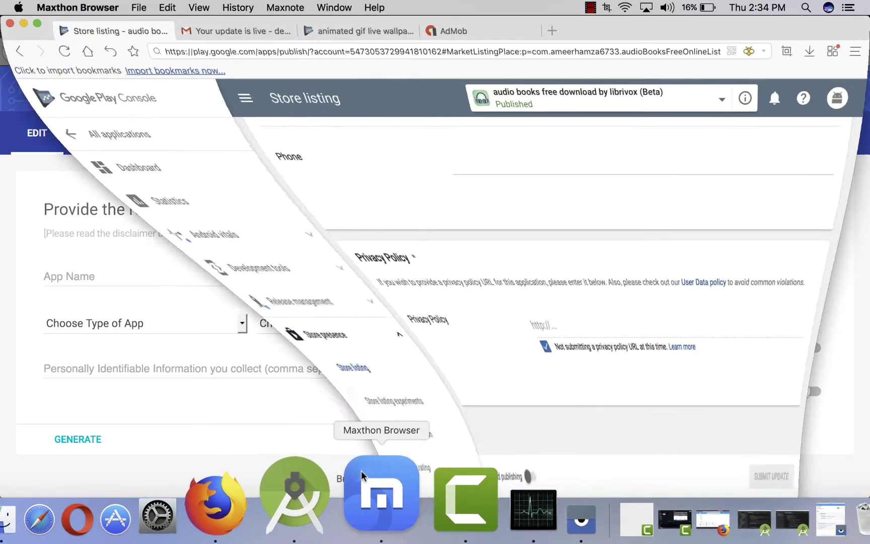
{"action": "mouse_move", "coordinate": [485, 92]}
{"action": "left_mouse_down"}
{"action": "mouse_move", "coordinate": [648, 91]}
{"action": "mouse_move", "coordinate": [482, 92]}
{"action": "left_mouse_up"}
{"action": "key", "text": "super+c"}
{"action": "left_click", "coordinate": [637, 94]}
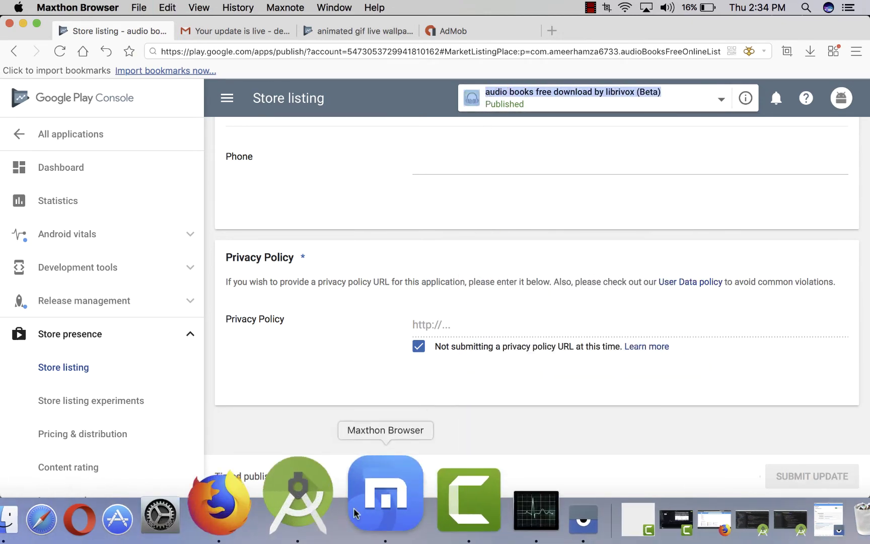
{"action": "left_click", "coordinate": [304, 491]}
{"action": "left_click", "coordinate": [151, 276]}
{"action": "key", "text": "super+v"}
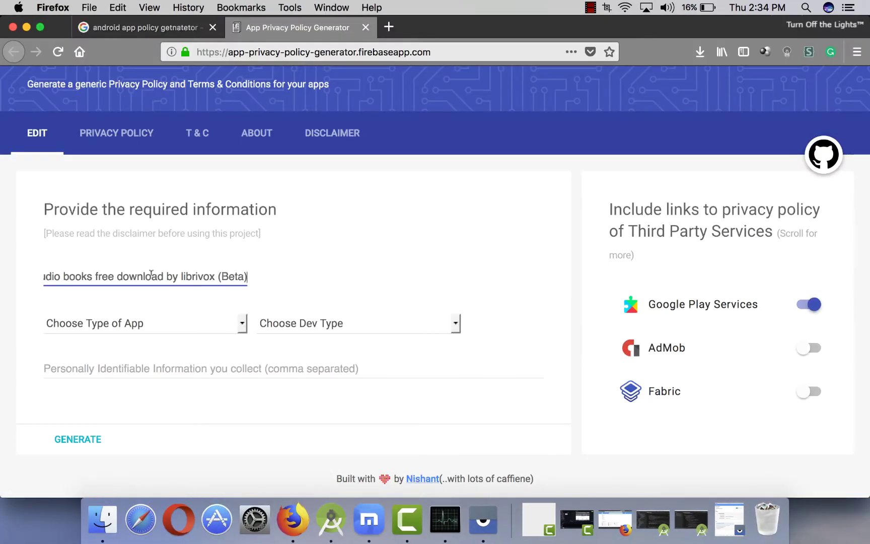
{"action": "scroll", "coordinate": [151, 276], "scroll_direction": "left", "scroll_amount": 3}
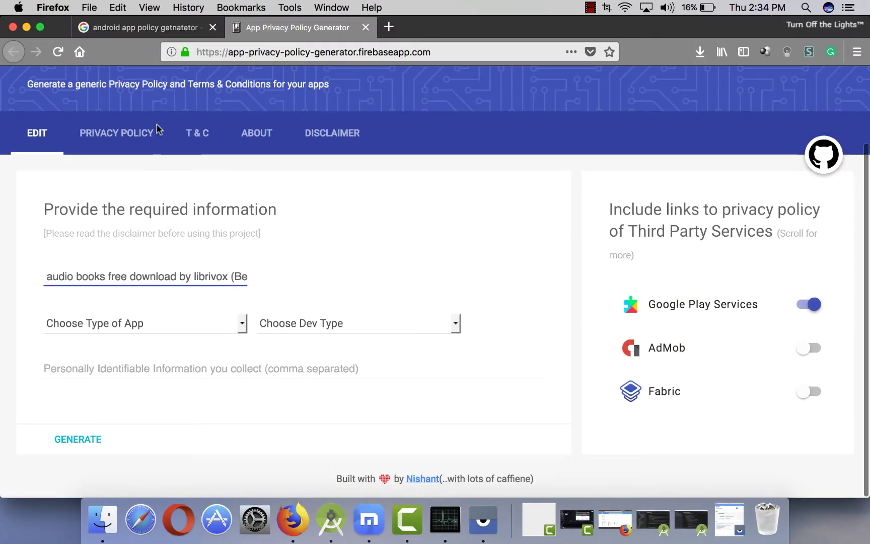
Include third-party privacy policy links for AdMob, Crashlytics and Firebase Analytics, and set the app type to Ad Supported
{"action": "left_click", "coordinate": [229, 51]}
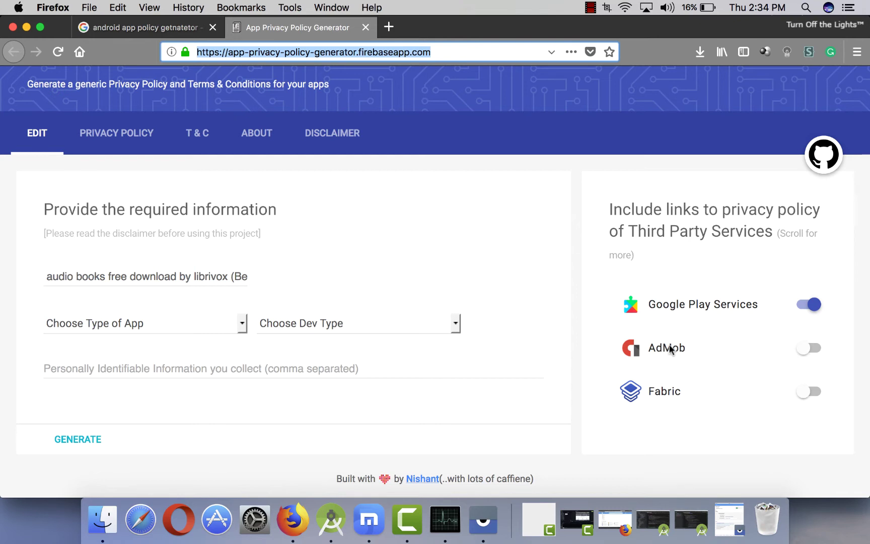
{"action": "left_click", "coordinate": [810, 349]}
{"action": "scroll", "coordinate": [749, 350], "scroll_direction": "down", "scroll_amount": 3}
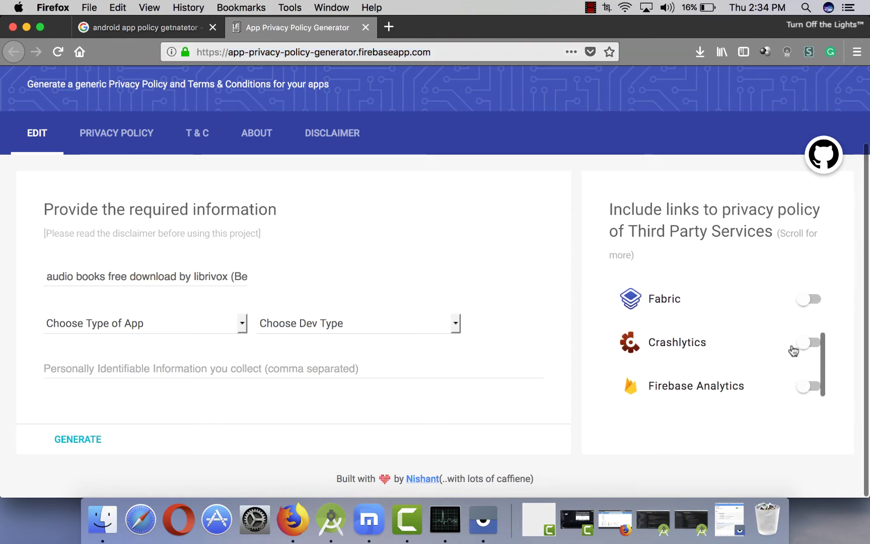
{"action": "left_click", "coordinate": [810, 345]}
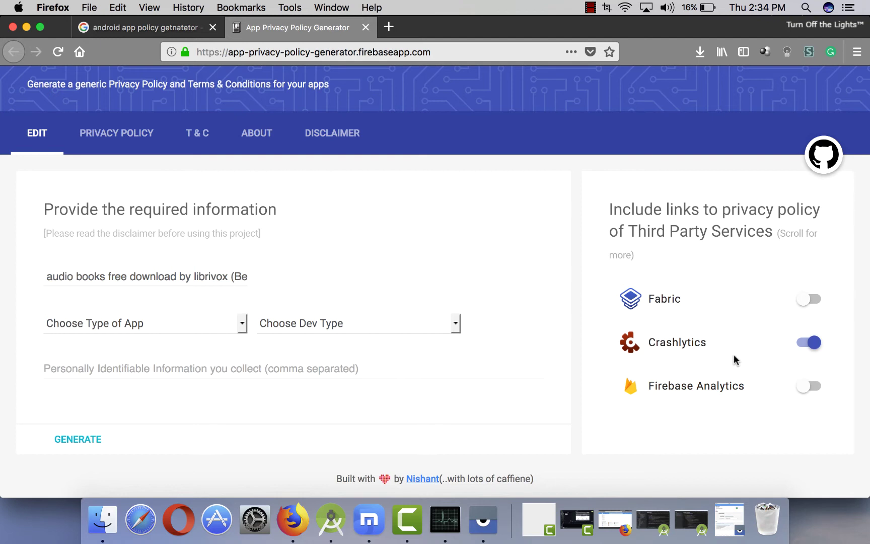
{"action": "left_click", "coordinate": [812, 386]}
{"action": "scroll", "coordinate": [731, 378], "scroll_direction": "down", "scroll_amount": 2}
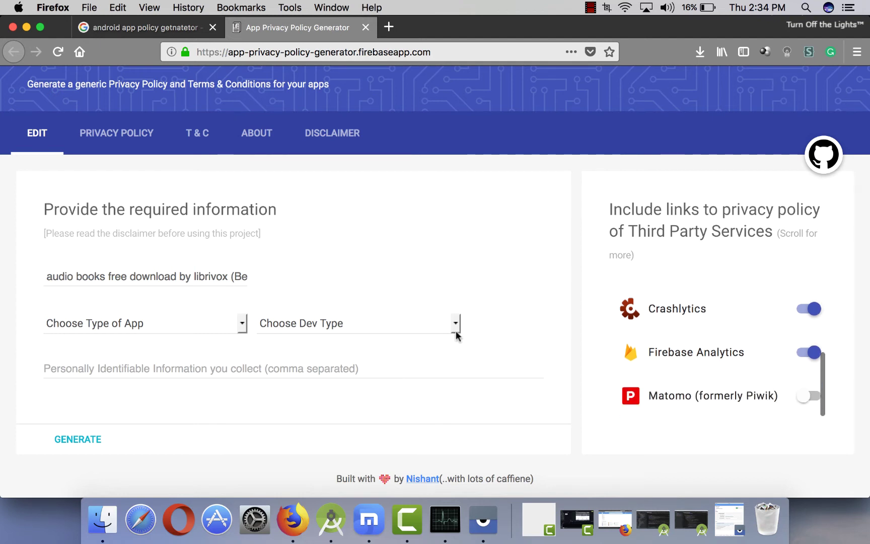
{"action": "left_click", "coordinate": [167, 328]}
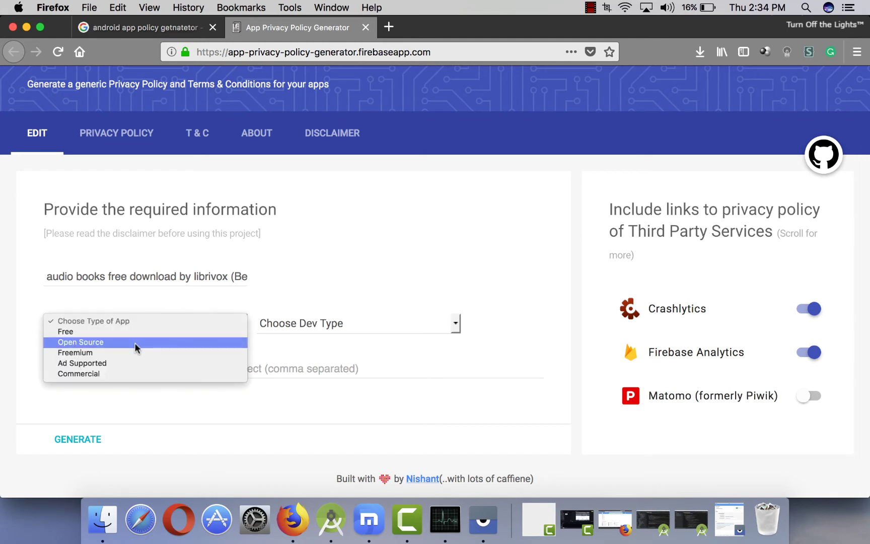
{"action": "left_click", "coordinate": [120, 363]}
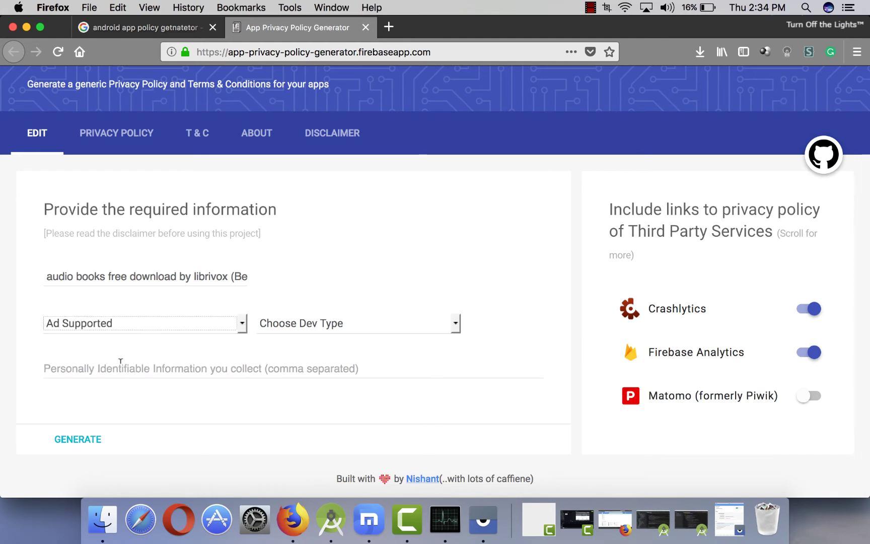
{"action": "left_click", "coordinate": [293, 325]}
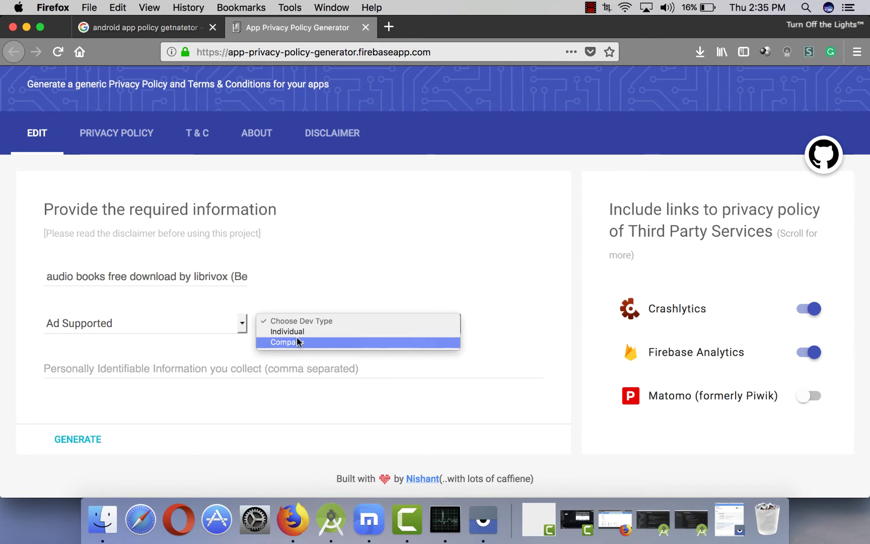
{"action": "left_click", "coordinate": [301, 333]}
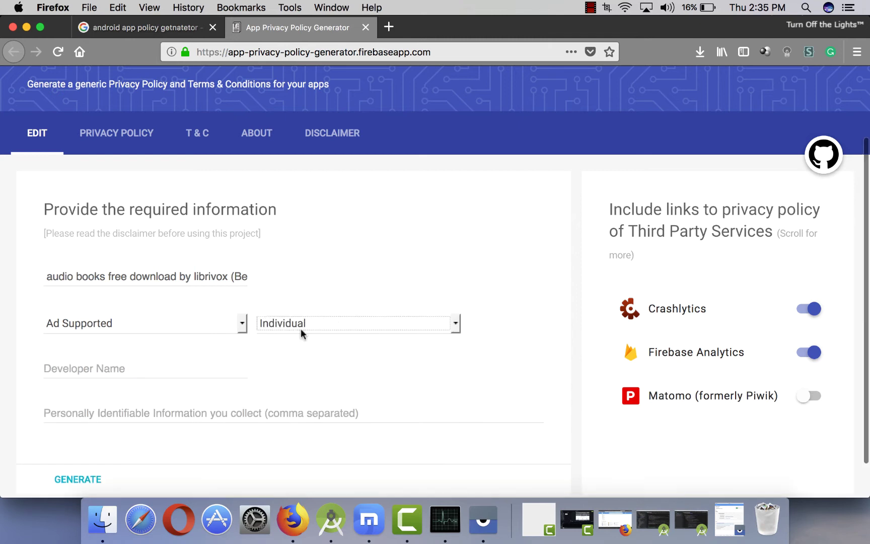
{"action": "left_click", "coordinate": [183, 371]}
{"action": "type", "text": "sj"}
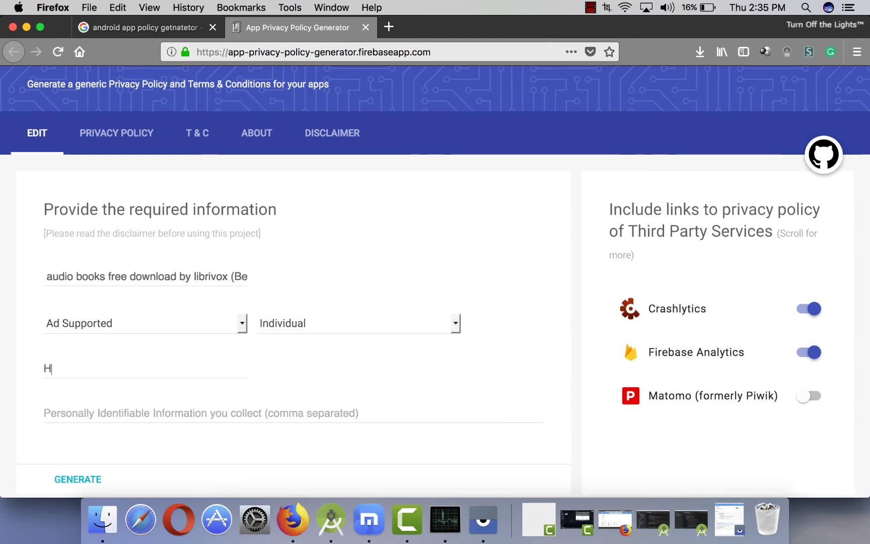
{"action": "key", "text": "BackSpace"}
{"action": "key", "text": "BackSpace"}
Set the developer type to Company and enter AlphaPk as the company name
{"action": "left_click", "coordinate": [379, 321]}
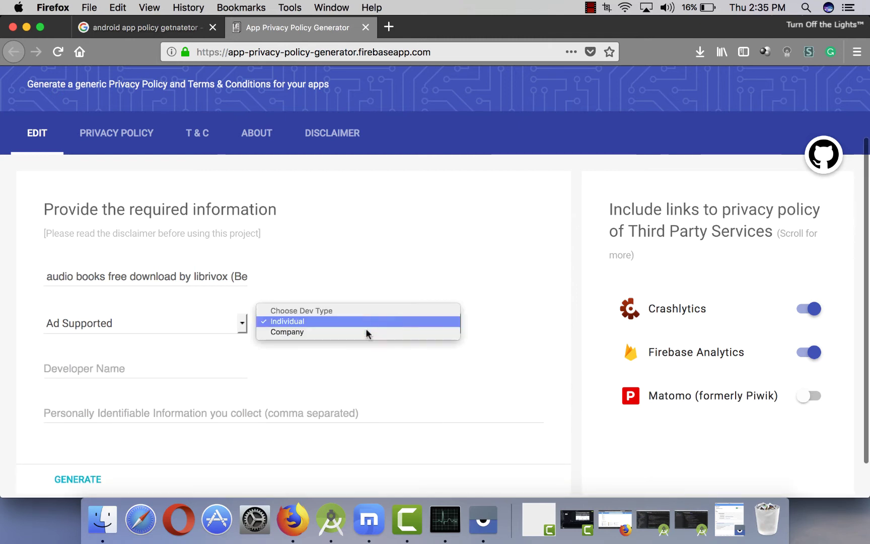
{"action": "left_click", "coordinate": [357, 332]}
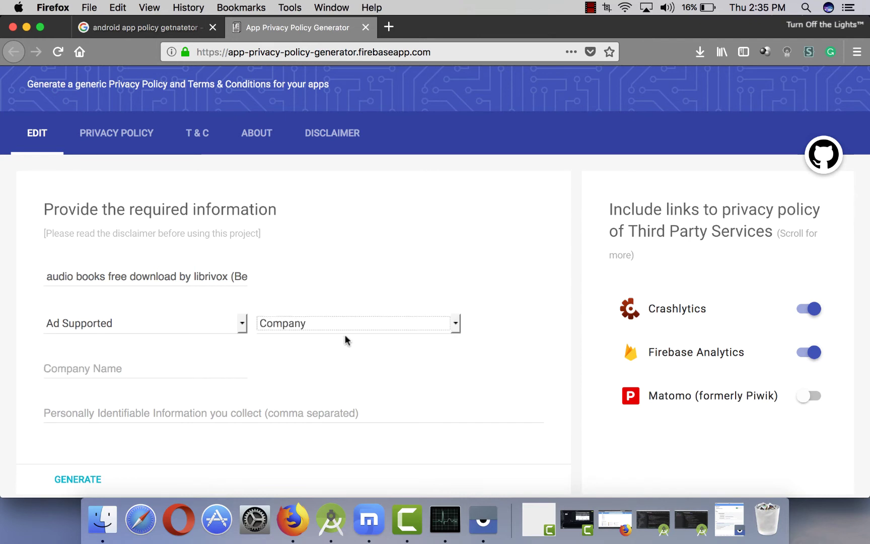
{"action": "left_click", "coordinate": [204, 368]}
{"action": "type", "text": "Alg"}
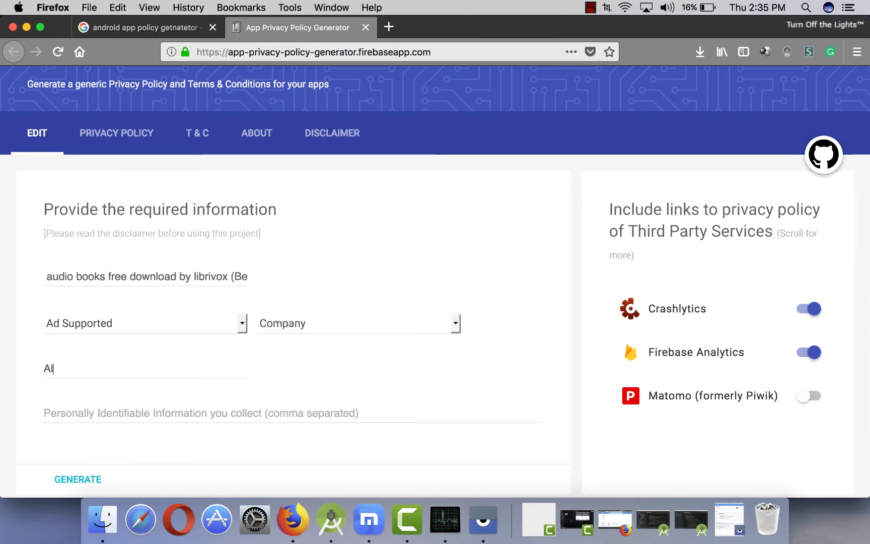
{"action": "key", "text": "BackSpace"}
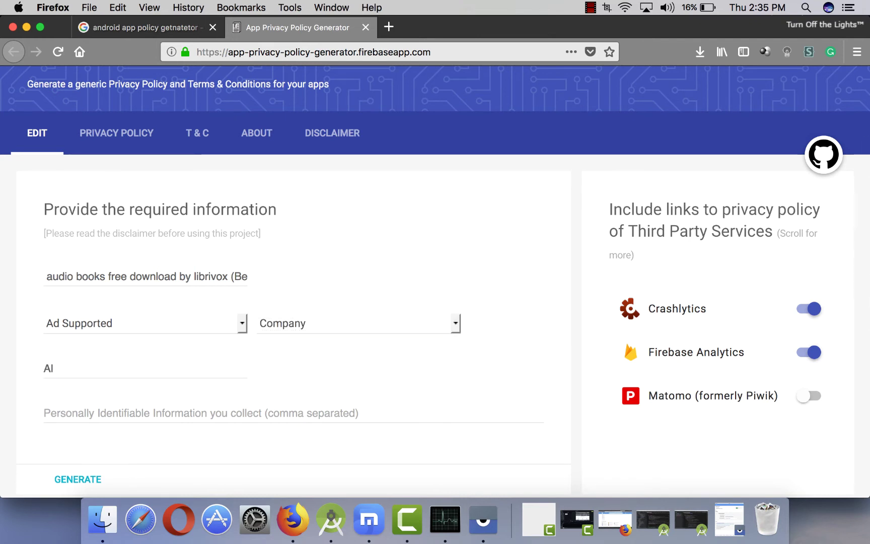
{"action": "type", "text": "phaPk"}
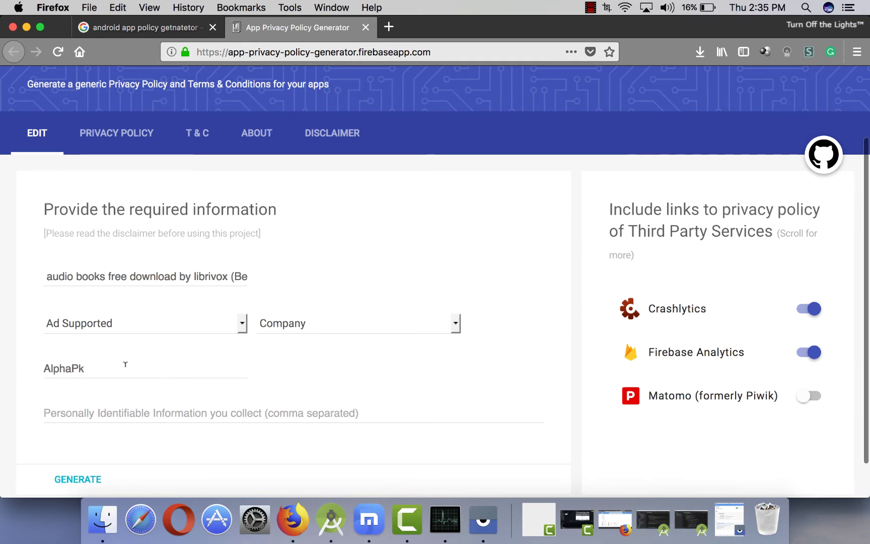
Switch to Vysor and view the system info that the app's feedback form collects
{"action": "scroll", "coordinate": [196, 403], "scroll_direction": "down", "scroll_amount": 2}
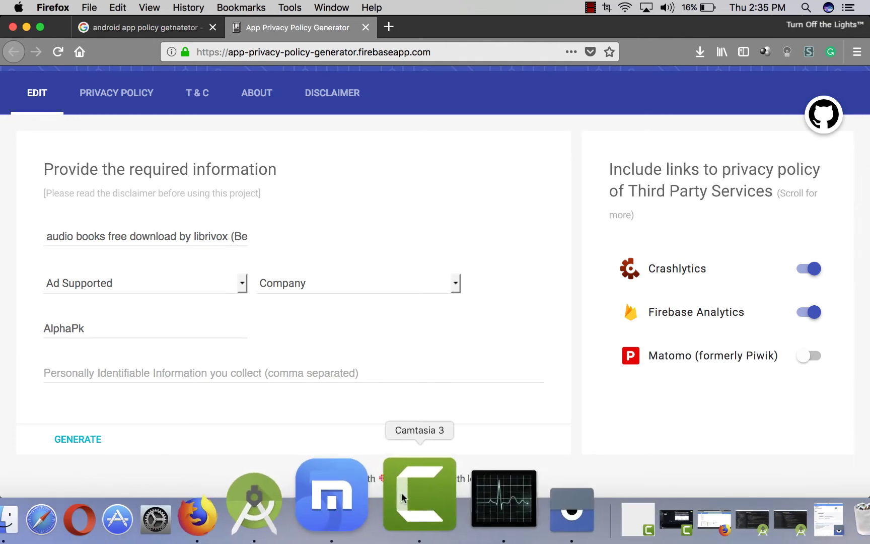
{"action": "left_click", "coordinate": [490, 519]}
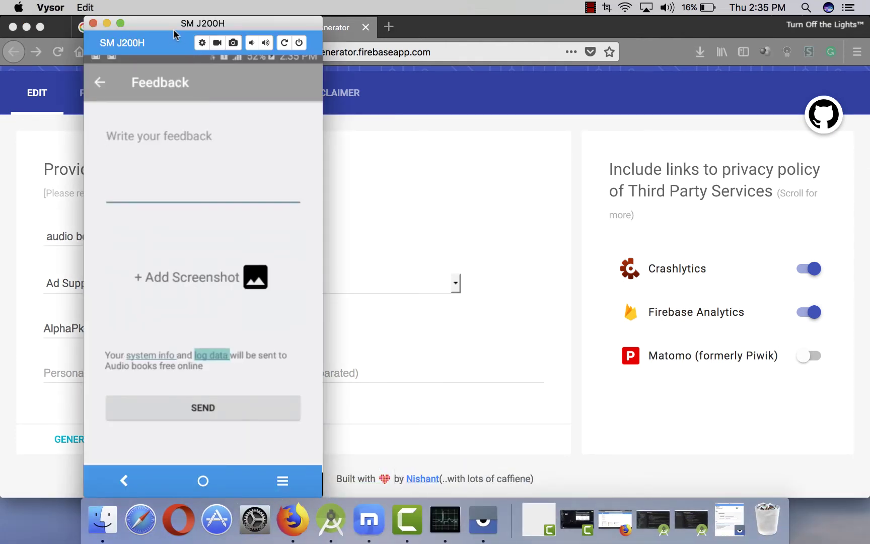
{"action": "left_click", "coordinate": [158, 359]}
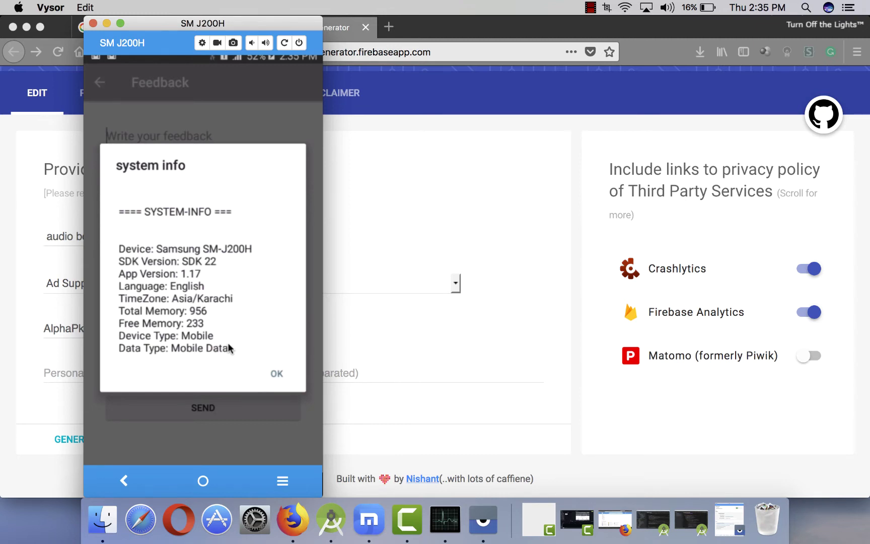
Return to Firefox and enter "DeviceName,SDKVersion," as the personally identifiable information collected
{"action": "left_click", "coordinate": [355, 373]}
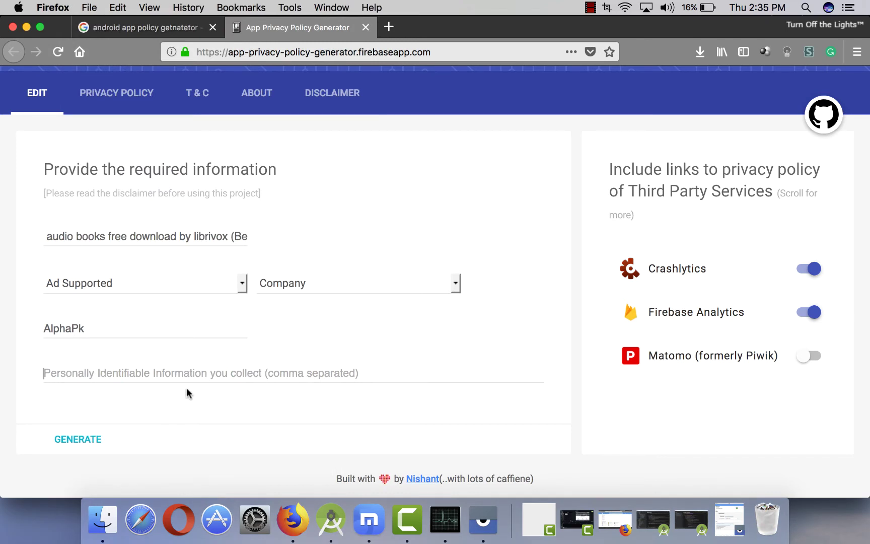
{"action": "type", "text": "S"}
{"action": "key", "text": "BackSpace"}
{"action": "type", "text": "Device"}
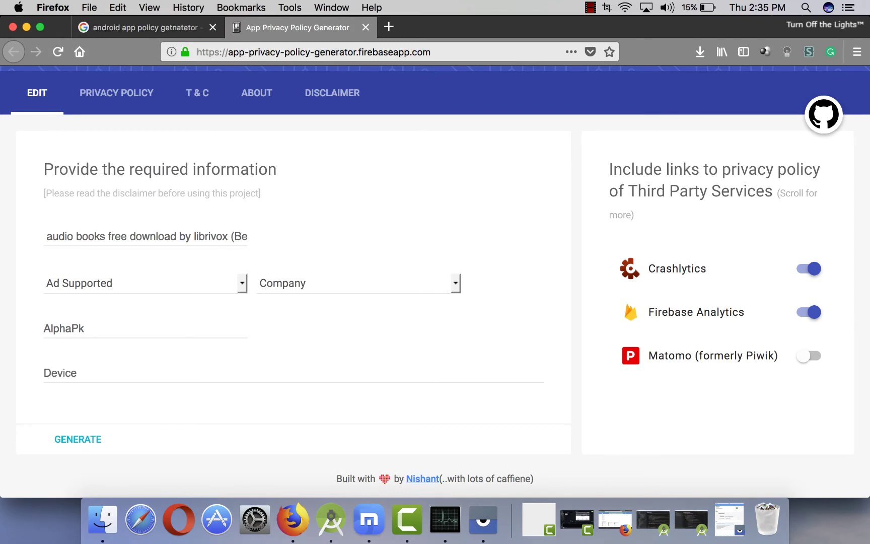
{"action": "type", "text": "Name"}
{"action": "type", "text": ",SDK"}
{"action": "type", "text": " v"}
{"action": "type", "text": "Ver"}
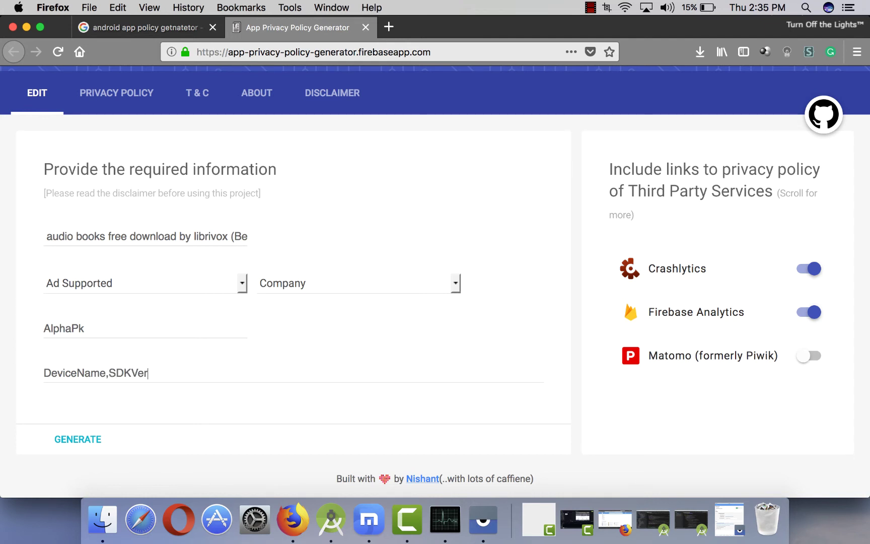
{"action": "key", "text": "BackSpace"}
{"action": "key", "text": "BackSpace"}
{"action": "type", "text": "irs"}
{"action": "key", "text": "BackSpace"}
{"action": "key", "text": "BackSpace"}
{"action": "key", "text": "BackSpace"}
{"action": "type", "text": "ersion,"}
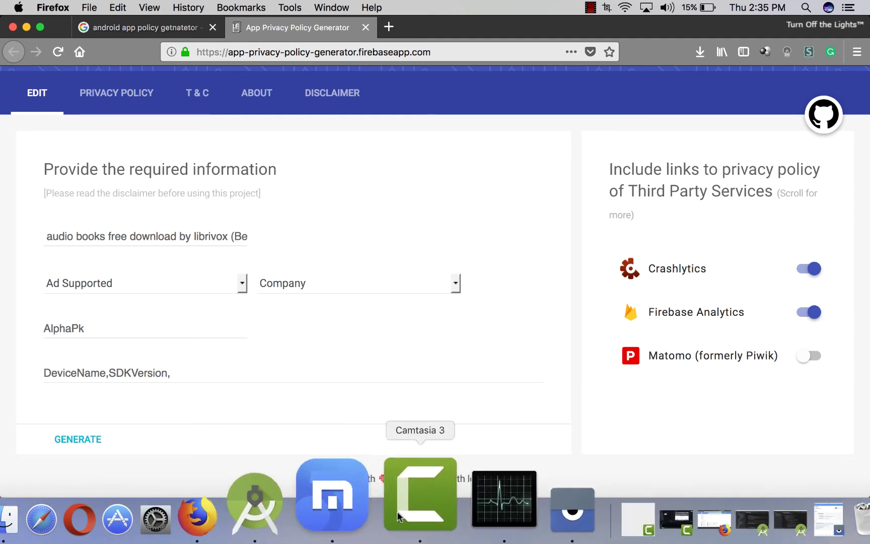
Check the app's system info in Vysor, and return to Firefox to append "TimeZone,DeviceType" to the personally identifiable information
{"action": "left_click", "coordinate": [483, 504]}
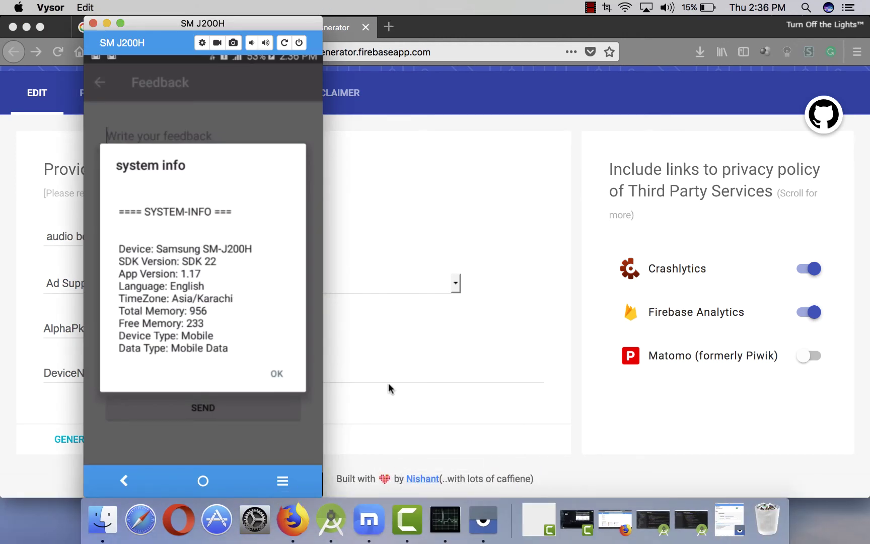
{"action": "left_click", "coordinate": [389, 365]}
{"action": "type", "text": "T"}
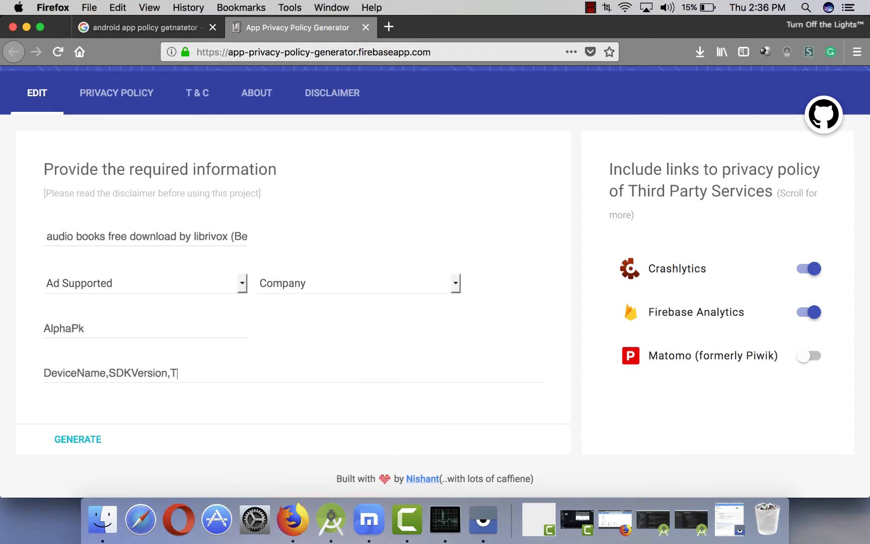
{"action": "type", "text": "imeZone,DeviceType"}
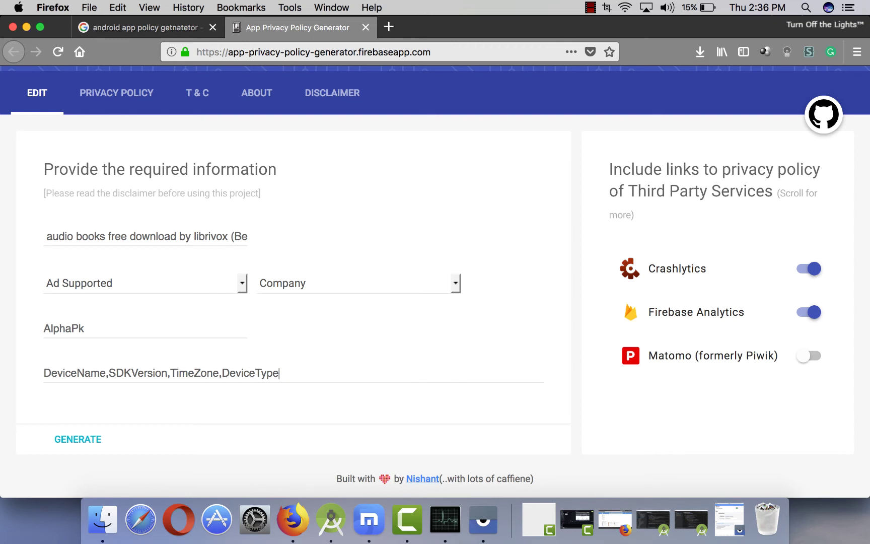
Add "Email,UserName" after DeviceType in the list of collected personally identifiable information
{"action": "double_click", "coordinate": [89, 371]}
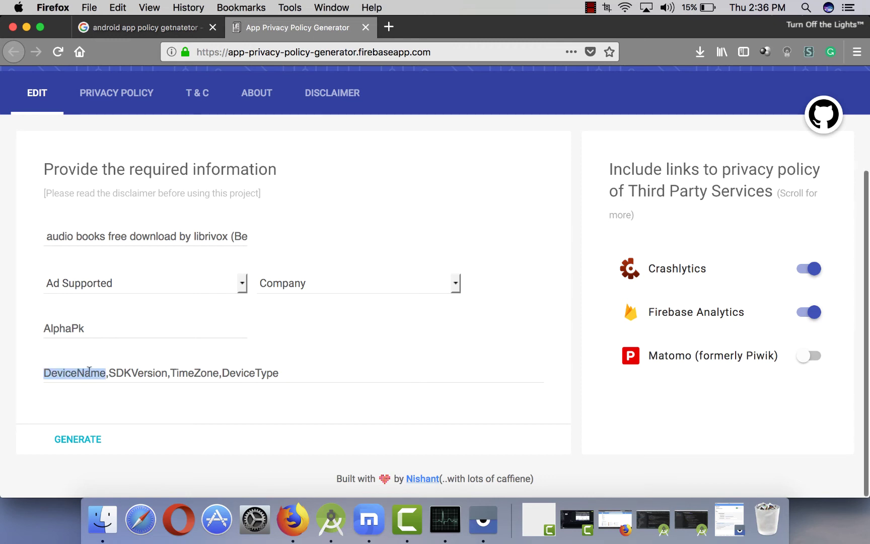
{"action": "double_click", "coordinate": [241, 371]}
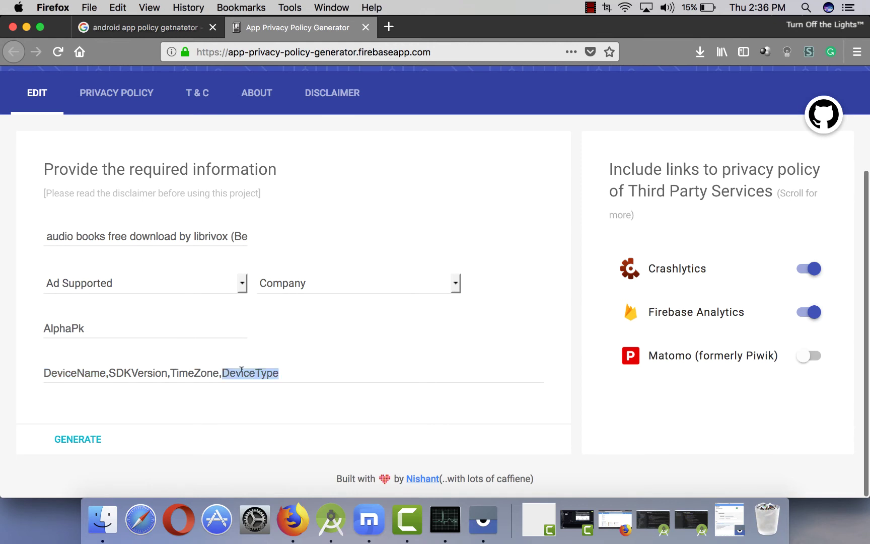
{"action": "left_click", "coordinate": [281, 372]}
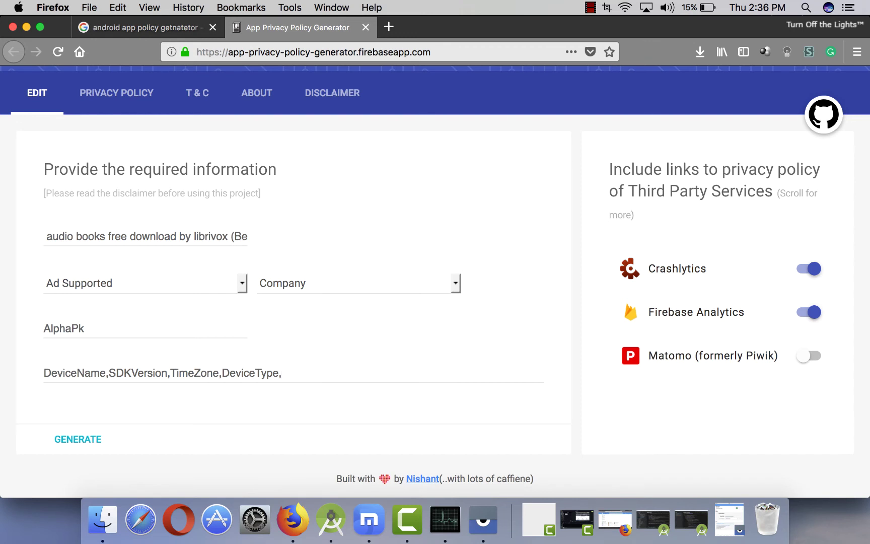
{"action": "type", "text": "Email,userName"}
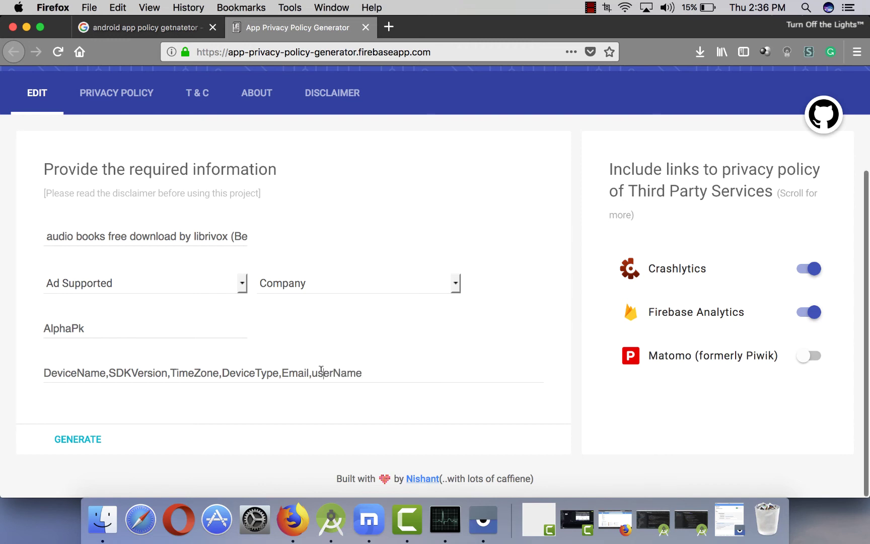
{"action": "left_click", "coordinate": [319, 372]}
{"action": "key", "text": "BackSpace"}
{"action": "type", "text": "U"}
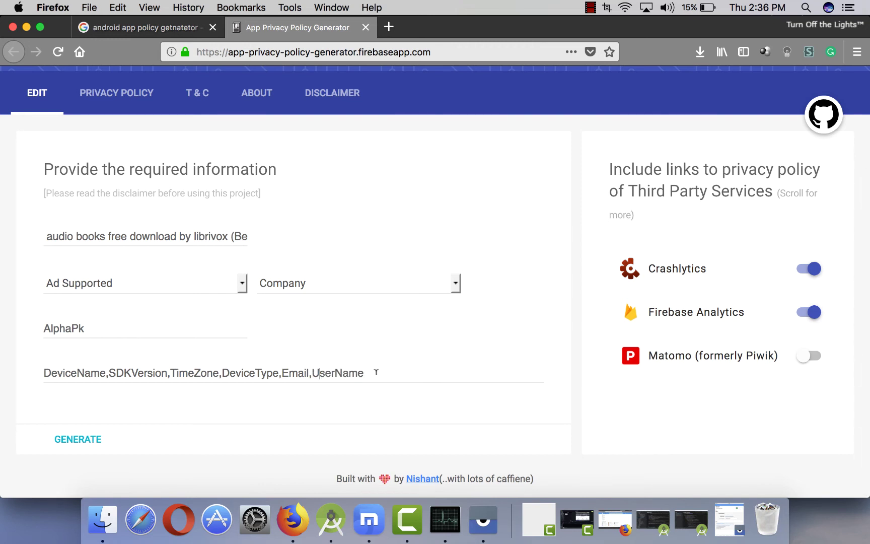
Generate the privacy policy from the entered app information
{"action": "left_click", "coordinate": [97, 441]}
{"action": "scroll", "coordinate": [314, 305], "scroll_direction": "down", "scroll_amount": 3}
{"action": "scroll", "coordinate": [313, 306], "scroll_direction": "up", "scroll_amount": 5}
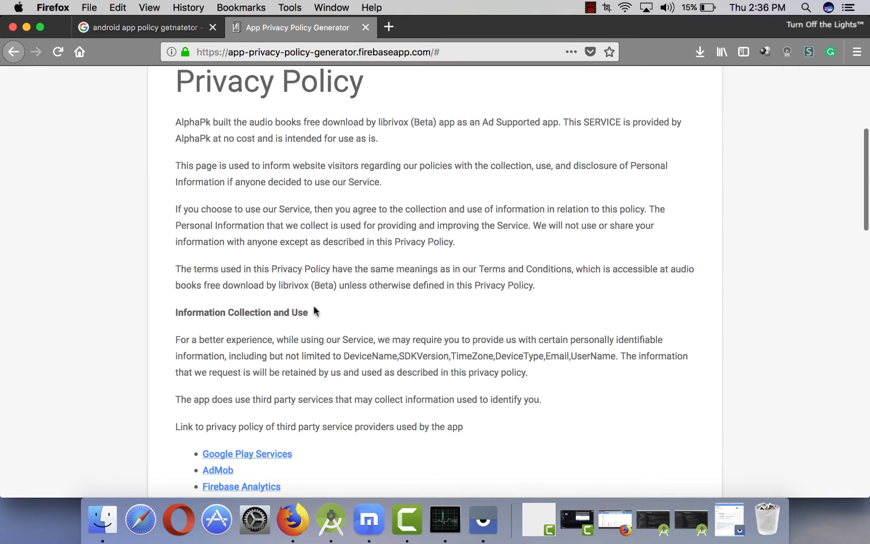
Review the generated policy, including its Cookies section, and select the entire policy text
{"action": "left_click_drag", "start_coordinate": [179, 308], "coordinate": [388, 211]}
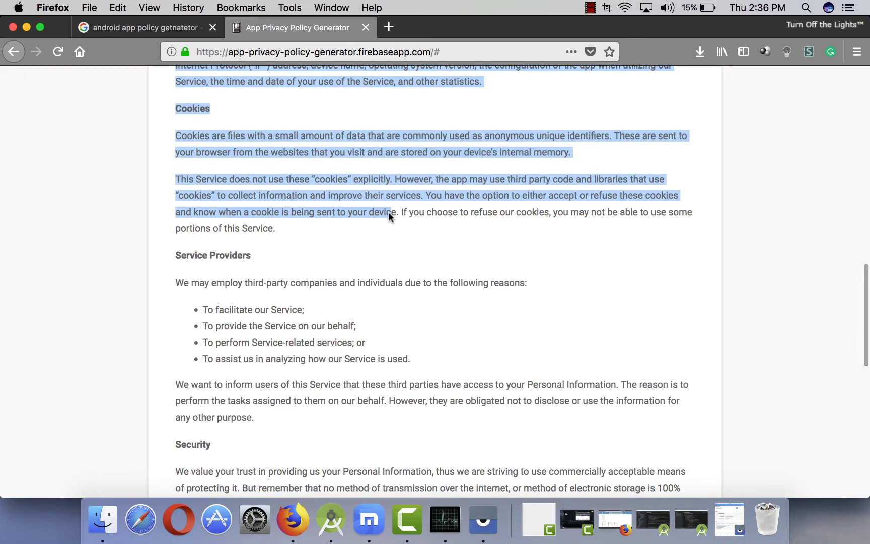
{"action": "left_click", "coordinate": [389, 211]}
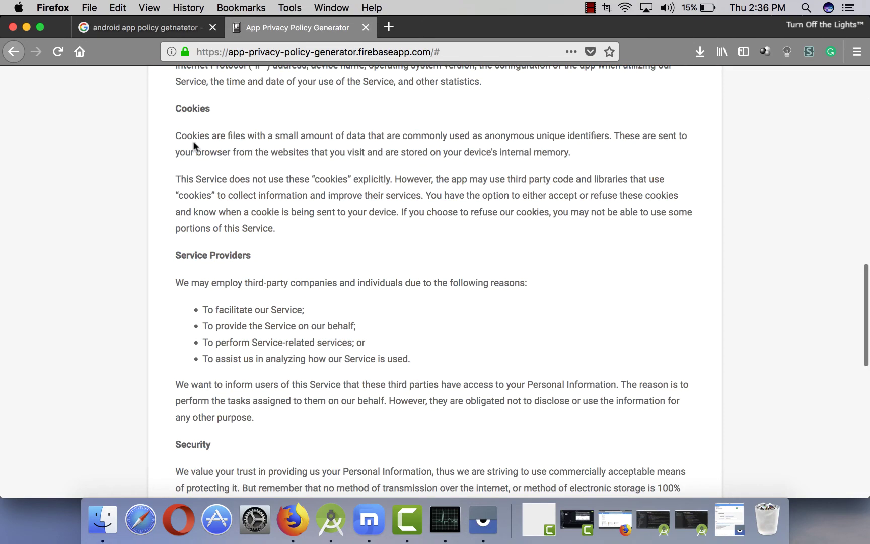
{"action": "scroll", "coordinate": [188, 143], "scroll_direction": "up", "scroll_amount": 3}
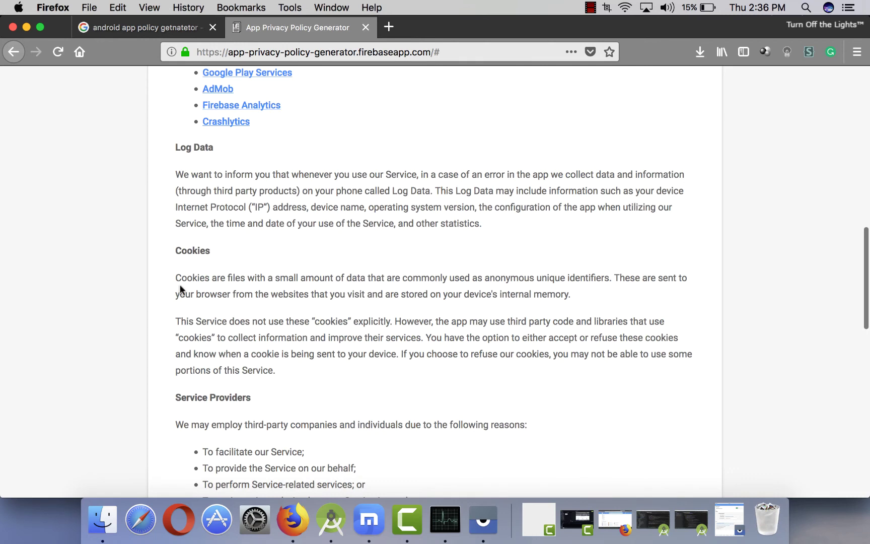
{"action": "left_click_drag", "start_coordinate": [199, 282], "coordinate": [303, 368]}
{"action": "scroll", "coordinate": [252, 354], "scroll_direction": "down", "scroll_amount": 5}
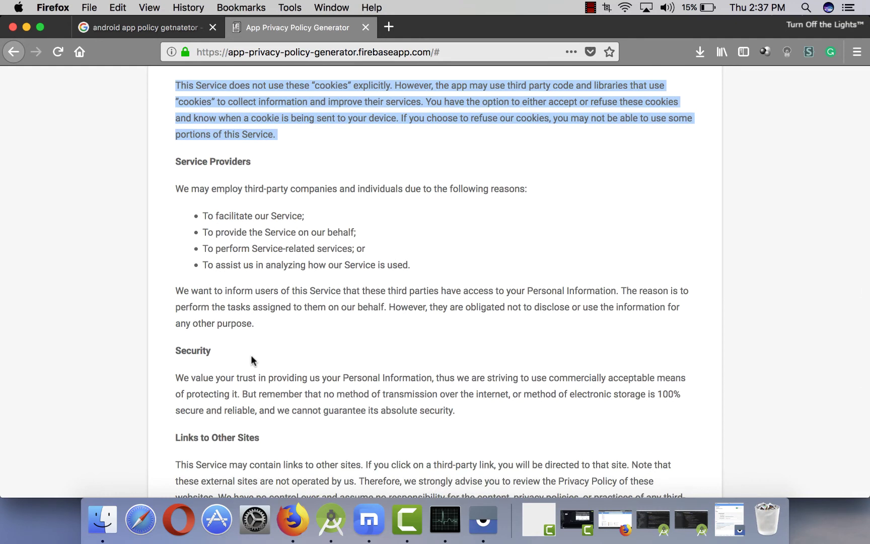
{"action": "scroll", "coordinate": [251, 358], "scroll_direction": "down", "scroll_amount": 9}
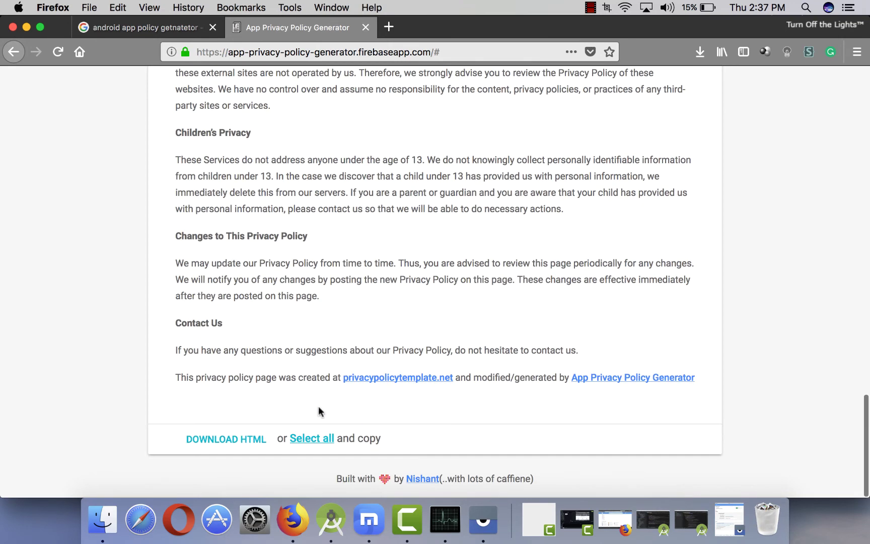
{"action": "left_click", "coordinate": [307, 438]}
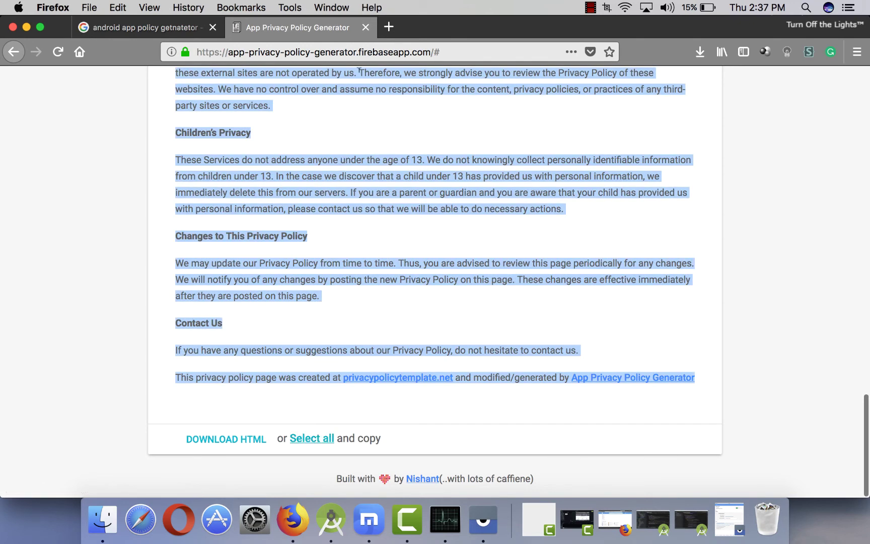
Search Google for "blooger" and open the Blogger.com result
{"action": "left_click", "coordinate": [389, 26]}
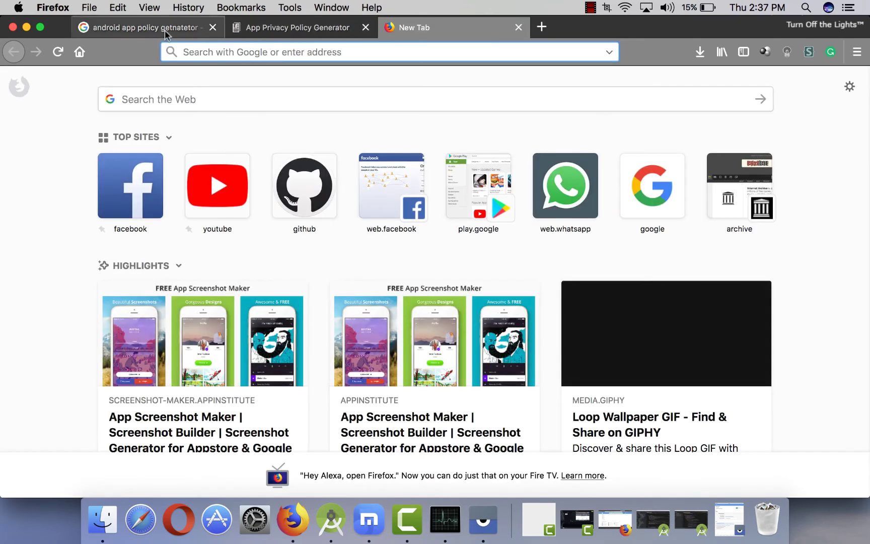
{"action": "left_click", "coordinate": [164, 30]}
{"action": "left_click", "coordinate": [294, 89]}
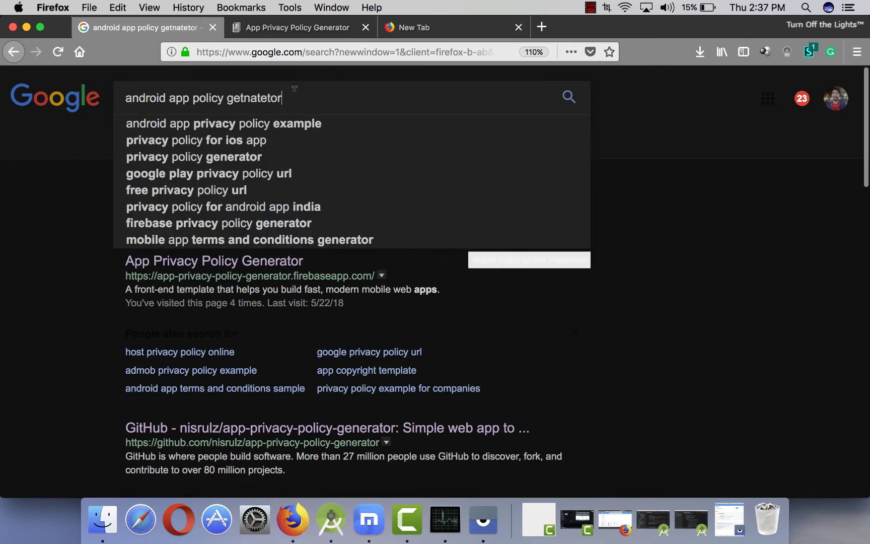
{"action": "key", "text": "super+a"}
{"action": "type", "text": "blooge"}
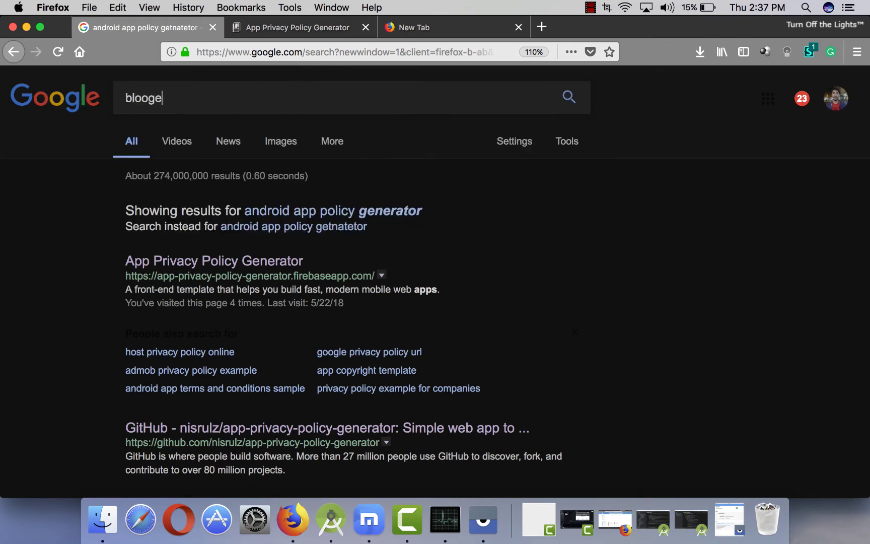
{"action": "key", "text": "BackSpace"}
{"action": "key", "text": "BackSpace"}
{"action": "key", "text": "BackSpace"}
{"action": "key", "text": "BackSpace"}
{"action": "key", "text": "BackSpace"}
{"action": "type", "text": "ooger"}
{"action": "key", "text": "Return"}
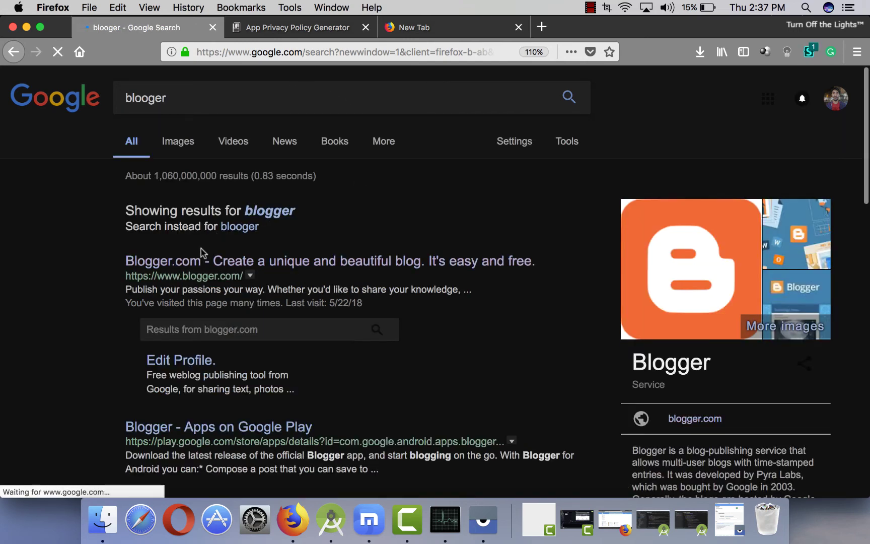
{"action": "left_click", "coordinate": [198, 267]}
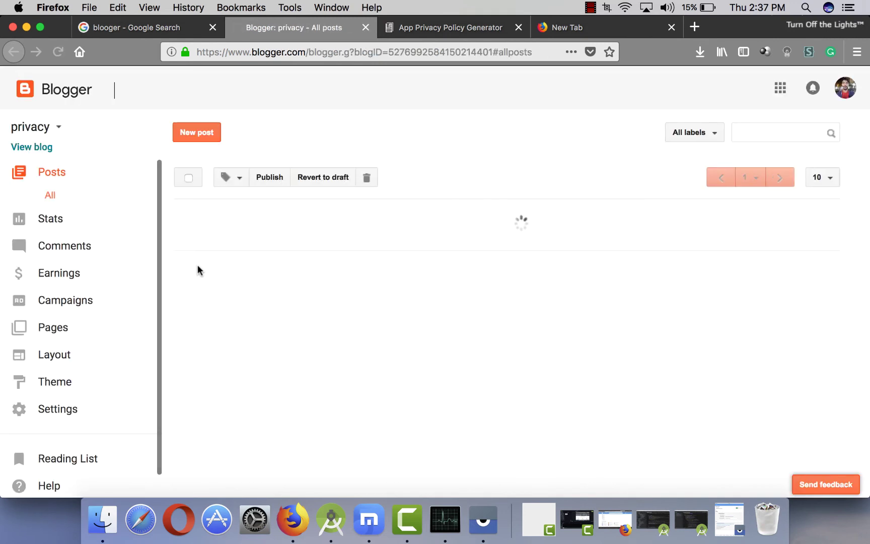
Create a new post in the privacy blog and copy the generated privacy policy text into its body
{"action": "left_click", "coordinate": [201, 133]}
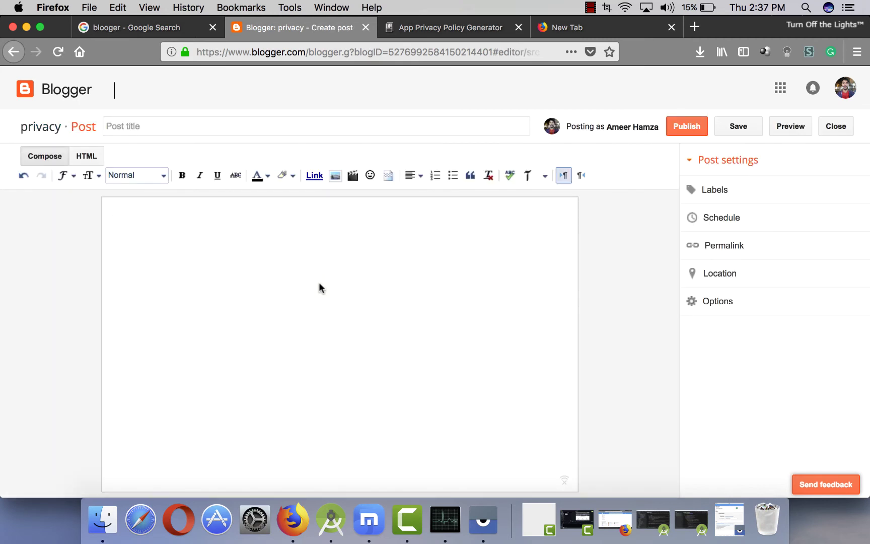
{"action": "type", "text": "audio books free download by librivox (beta)"}
{"action": "key", "text": "ctrl+z"}
{"action": "left_click", "coordinate": [403, 25]}
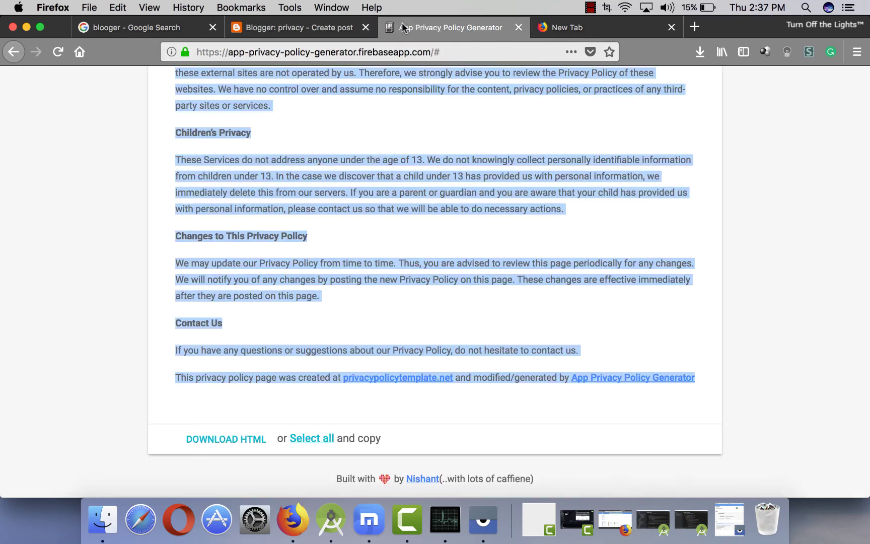
{"action": "right_click", "coordinate": [275, 196]}
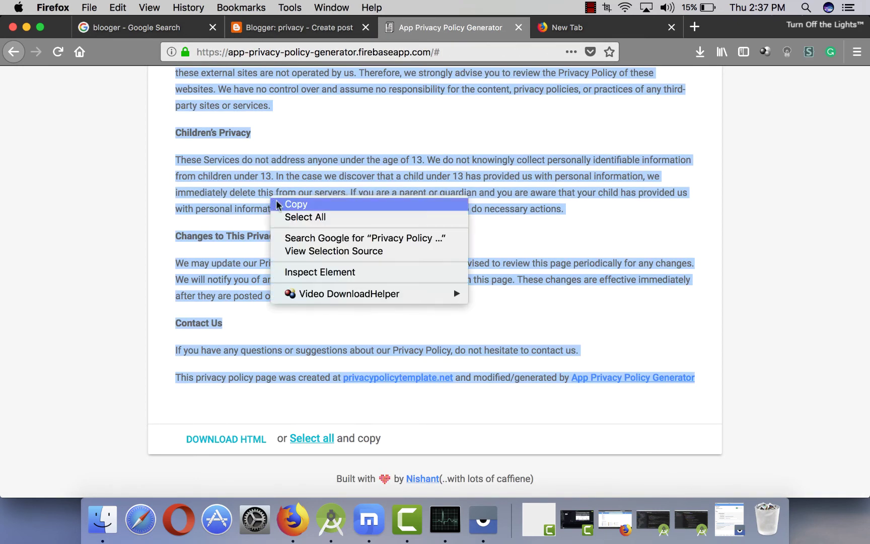
{"action": "left_click", "coordinate": [275, 200]}
{"action": "left_click", "coordinate": [283, 30]}
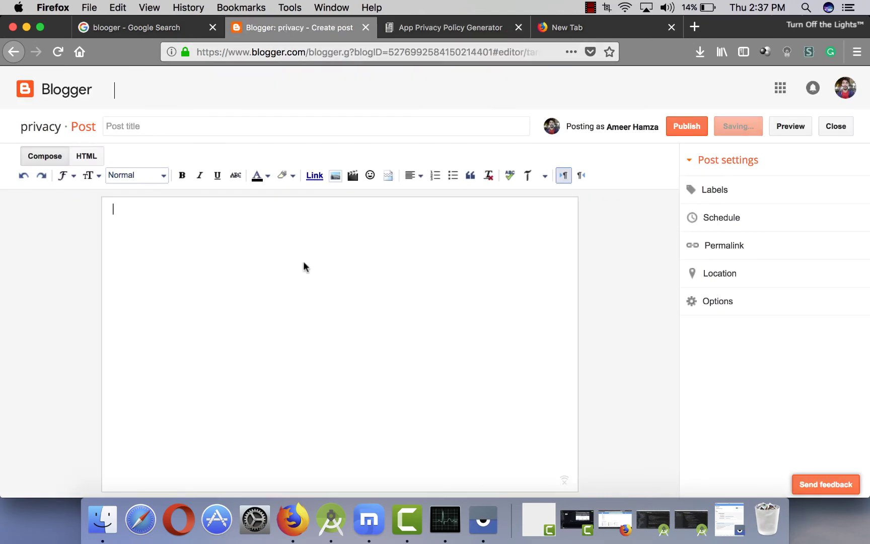
{"action": "key", "text": "super+v"}
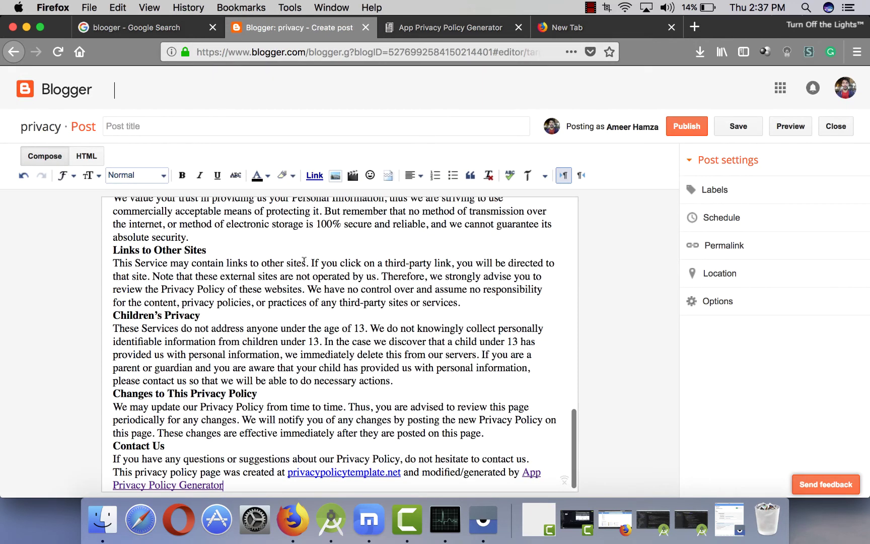
Delete the Cookies heading and its paragraphs from the post
{"action": "scroll", "coordinate": [247, 283], "scroll_direction": "up", "scroll_amount": 2}
{"action": "scroll", "coordinate": [149, 348], "scroll_direction": "down", "scroll_amount": 1}
{"action": "scroll", "coordinate": [149, 348], "scroll_direction": "up", "scroll_amount": 6}
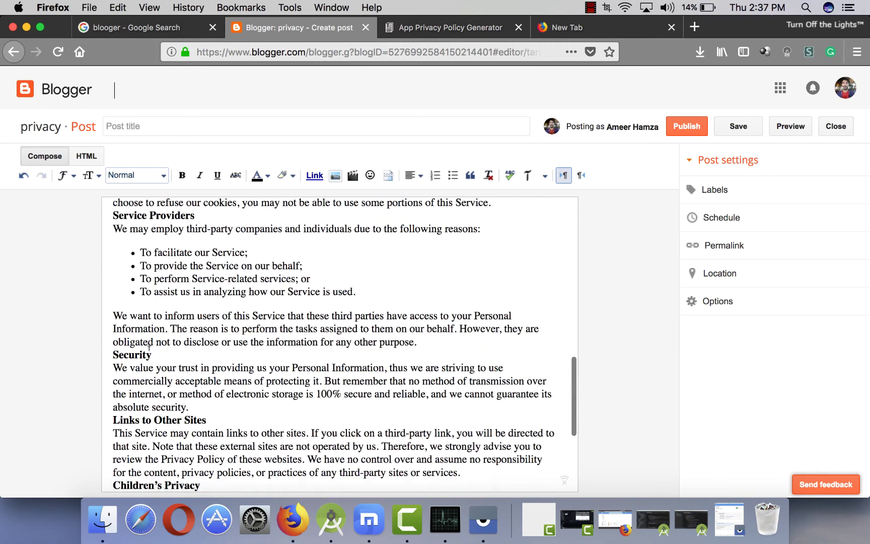
{"action": "scroll", "coordinate": [149, 348], "scroll_direction": "up", "scroll_amount": 2}
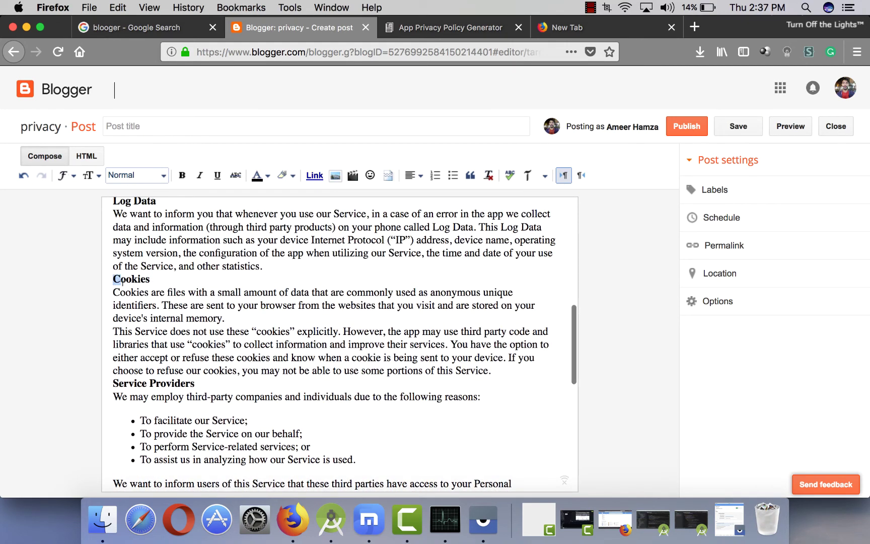
{"action": "left_click_drag", "start_coordinate": [112, 278], "coordinate": [503, 372]}
{"action": "key", "text": "BackSpace"}
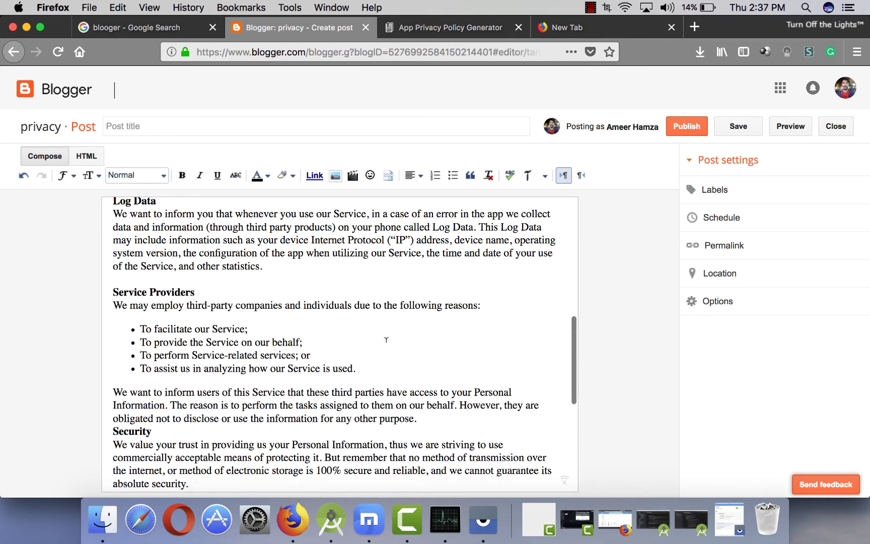
Switch to Vysor to view the feedback form's log data, and return to Firefox to read the post's Log Data section
{"action": "scroll", "coordinate": [212, 317], "scroll_direction": "up", "scroll_amount": 4}
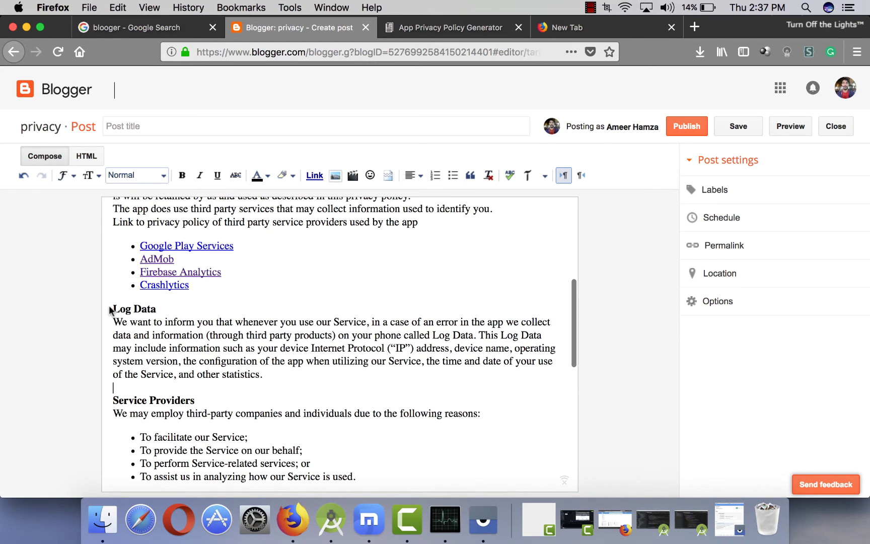
{"action": "left_click_drag", "start_coordinate": [112, 307], "coordinate": [175, 302]}
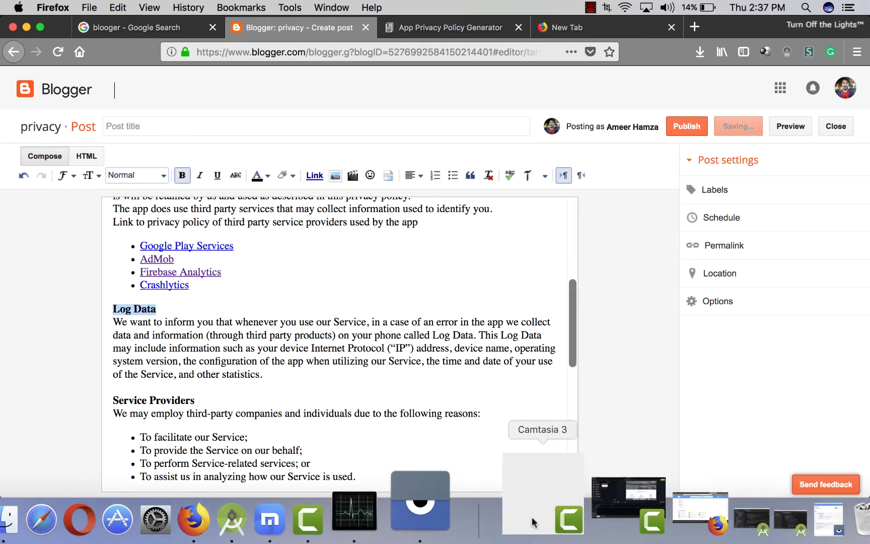
{"action": "left_click", "coordinate": [487, 509]}
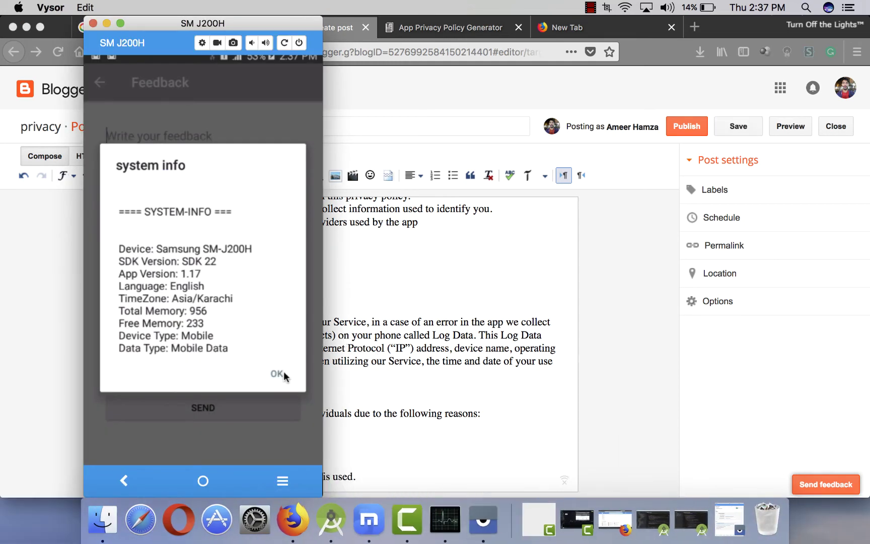
{"action": "left_click", "coordinate": [283, 372]}
{"action": "left_click", "coordinate": [206, 355]}
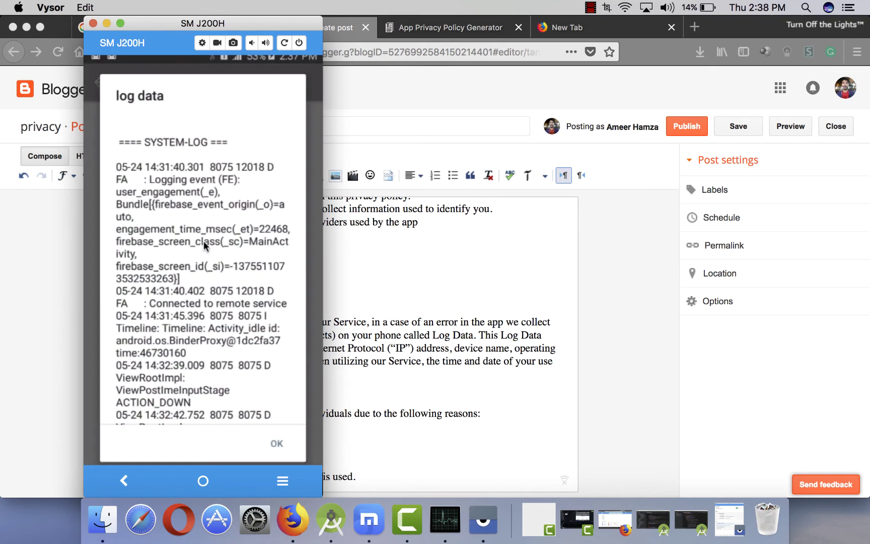
{"action": "left_click", "coordinate": [427, 250]}
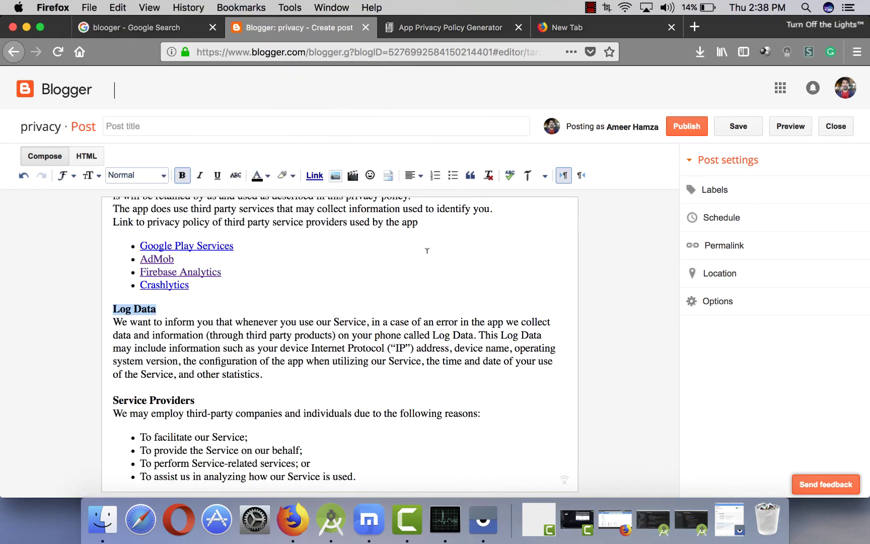
{"action": "left_click", "coordinate": [344, 347]}
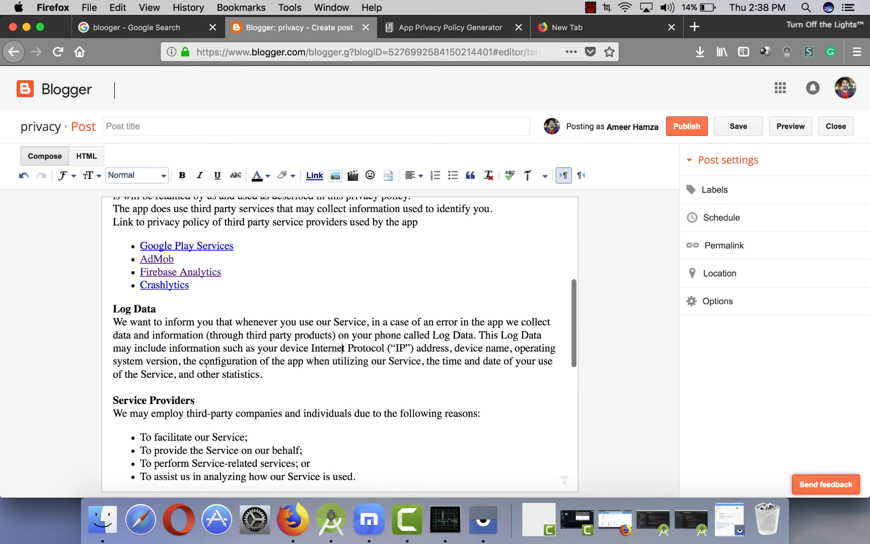
{"action": "left_click_drag", "start_coordinate": [199, 361], "coordinate": [356, 375]}
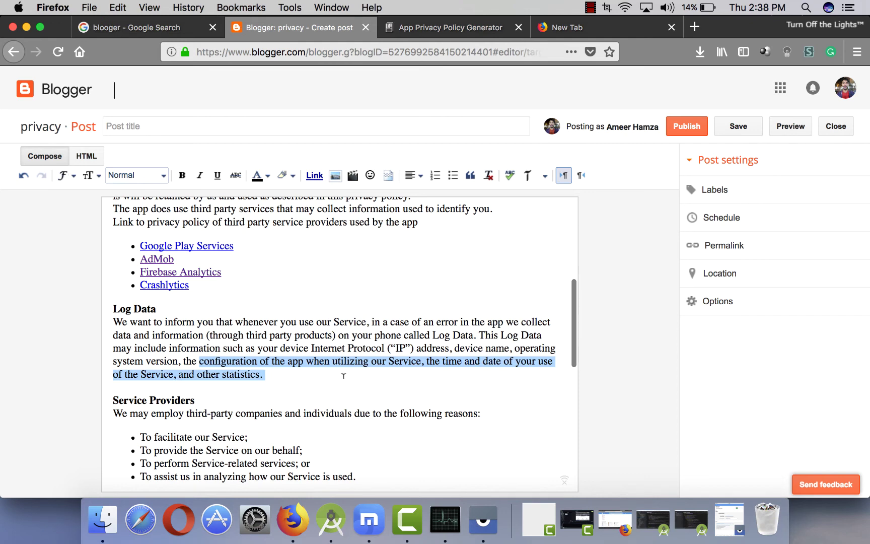
Review the post's Log Data section and its list of third-party service provider links
{"action": "left_click", "coordinate": [299, 348]}
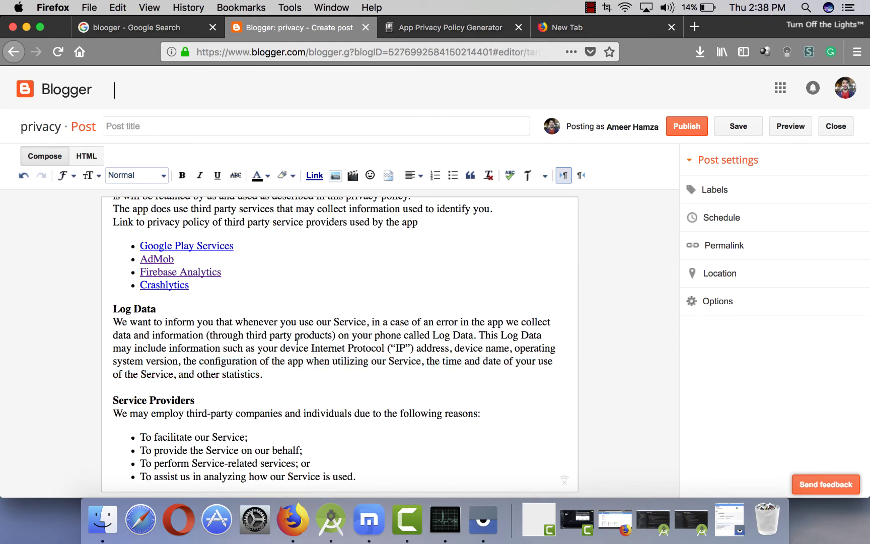
{"action": "scroll", "coordinate": [298, 348], "scroll_direction": "up", "scroll_amount": 2}
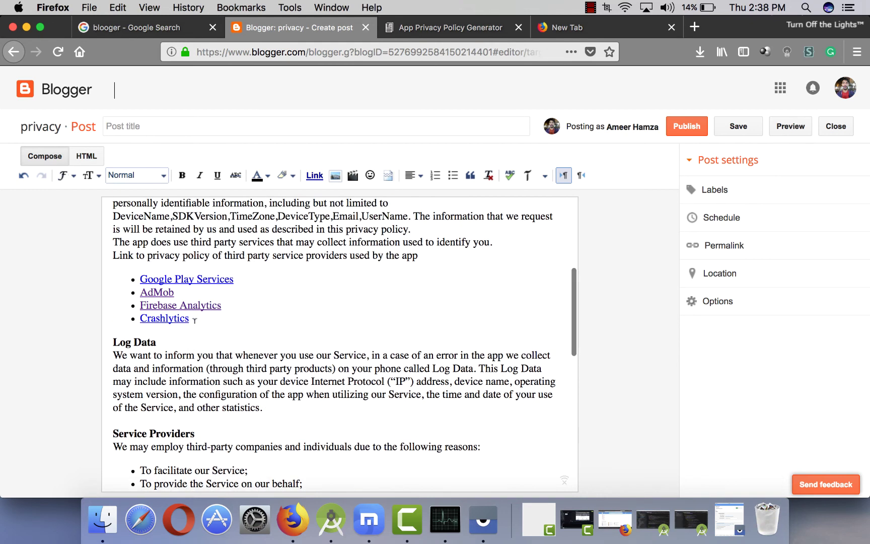
{"action": "left_click_drag", "start_coordinate": [191, 319], "coordinate": [136, 267]}
{"action": "left_click", "coordinate": [252, 333]}
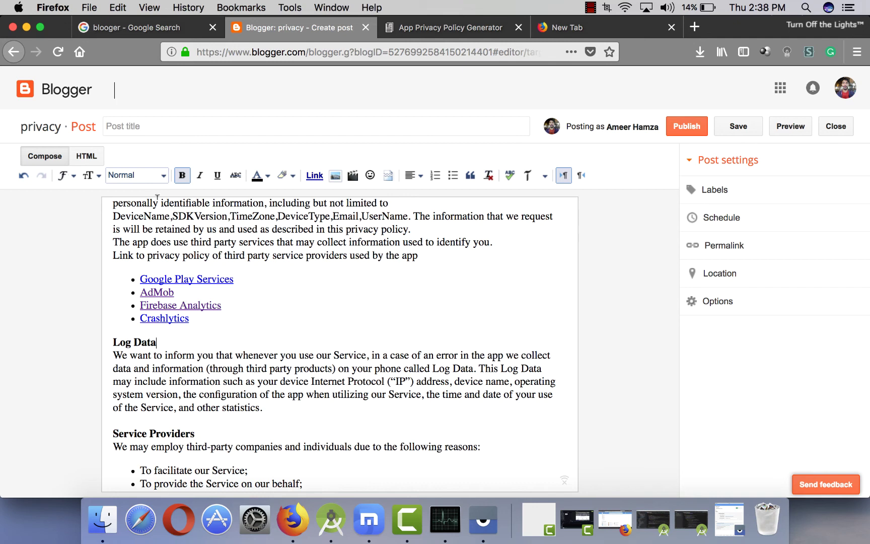
Title the post "Privacy Policy for audio book", reusing the heading text from its body, and publish it
{"action": "scroll", "coordinate": [159, 261], "scroll_direction": "up", "scroll_amount": 5}
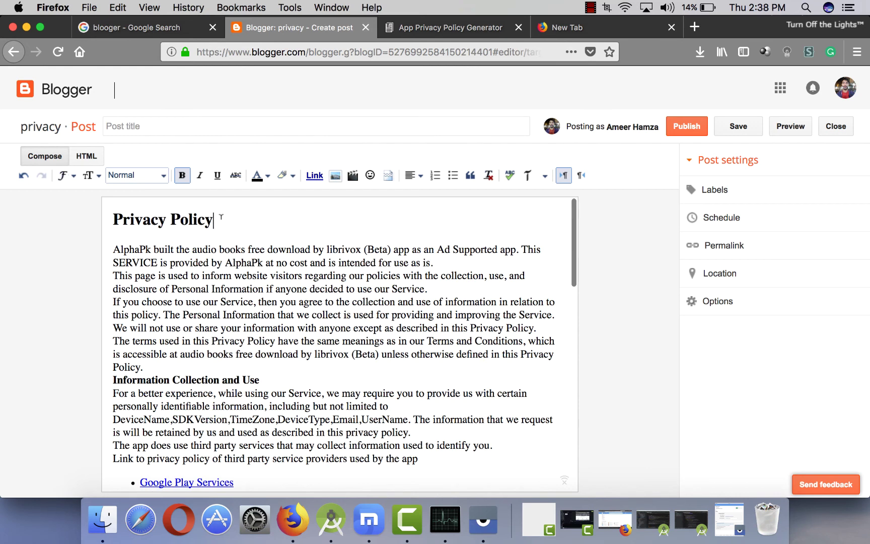
{"action": "left_click_drag", "start_coordinate": [221, 216], "coordinate": [101, 224]}
{"action": "key", "text": "super+c"}
{"action": "left_click", "coordinate": [143, 124]}
{"action": "key", "text": "super+v"}
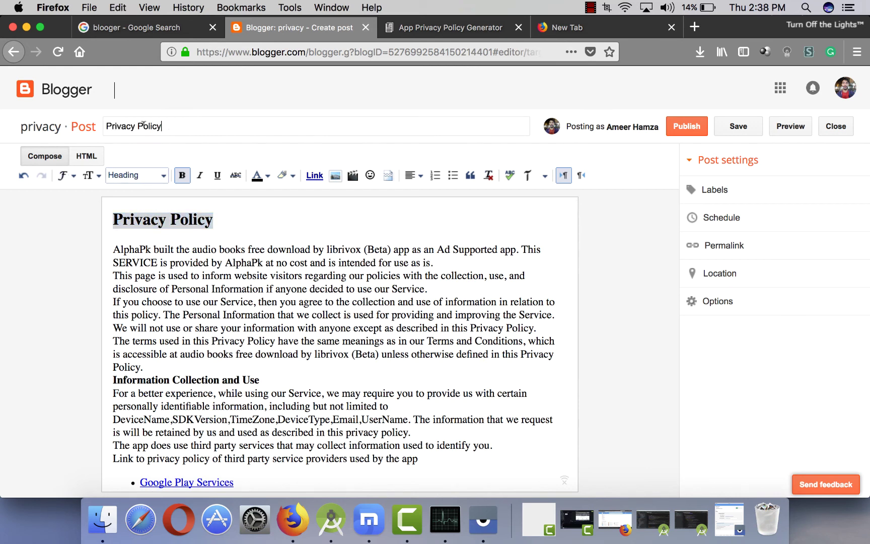
{"action": "type", "text": "for audi"}
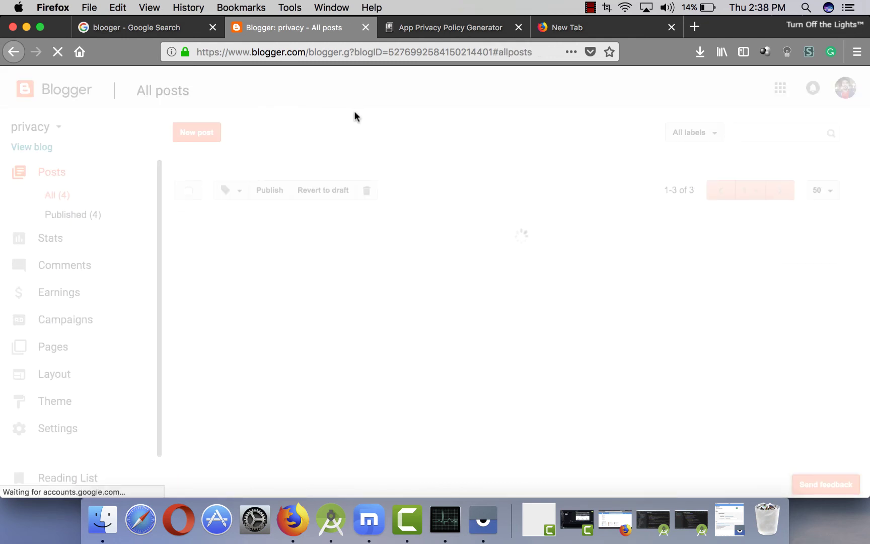
{"action": "left_click", "coordinate": [56, 50]}
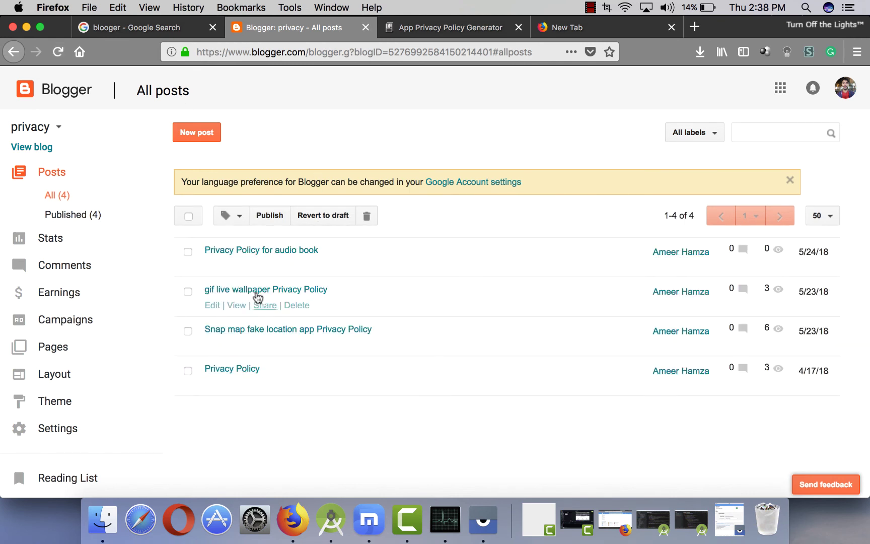
View the published "Privacy Policy for audio book" post, copy its web address, and return to the post list
{"action": "mouse_move", "coordinate": [271, 260]}
{"action": "left_click", "coordinate": [236, 267]}
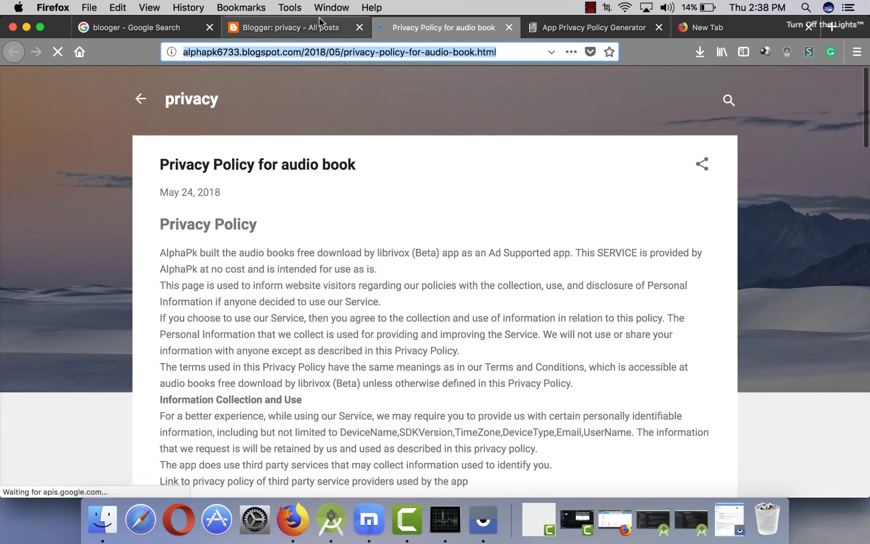
{"action": "left_click", "coordinate": [318, 17]}
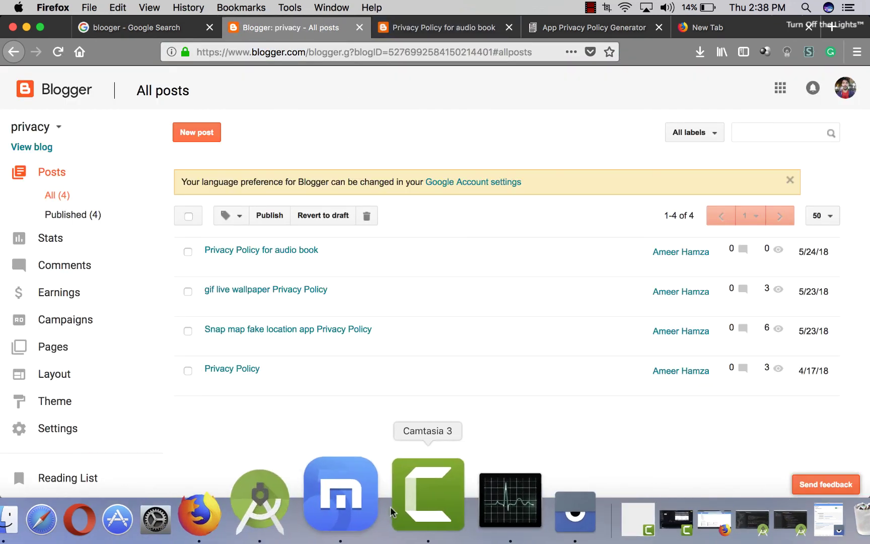
{"action": "left_click", "coordinate": [375, 511]}
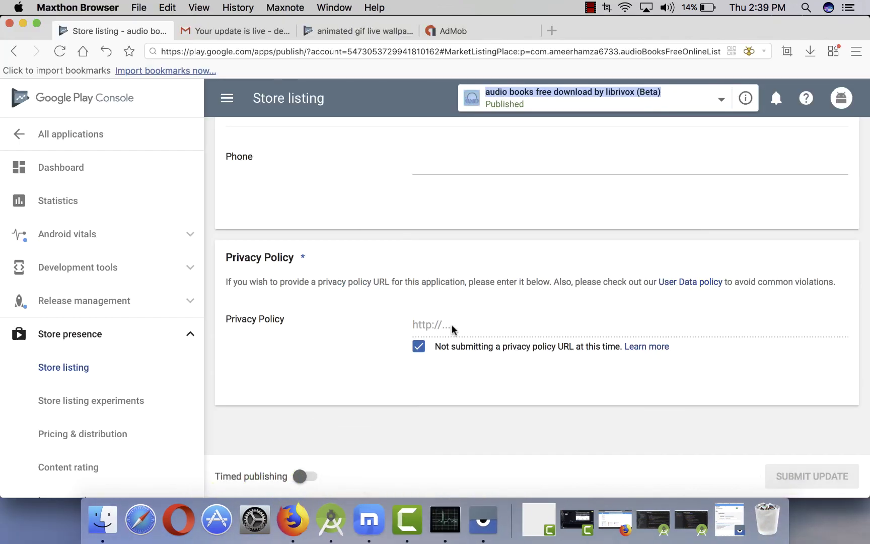
{"action": "left_click", "coordinate": [452, 325]}
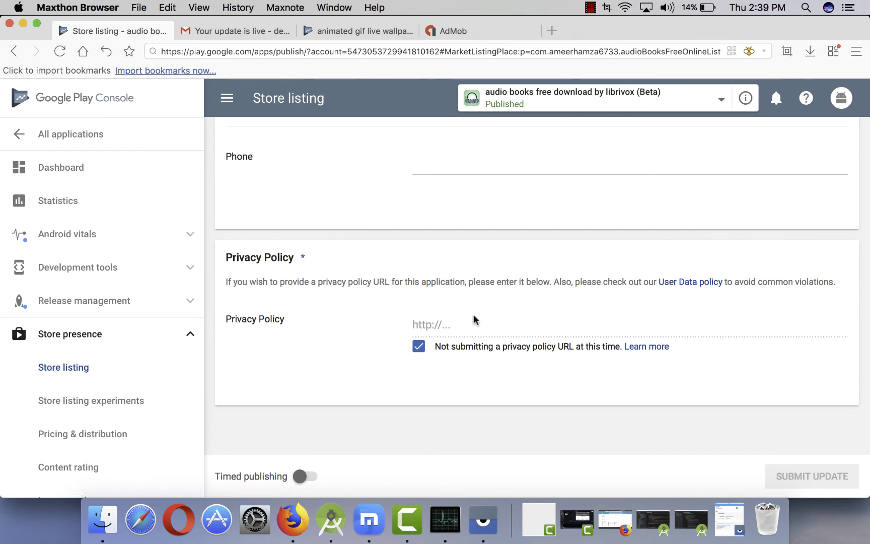
{"action": "left_click", "coordinate": [434, 346]}
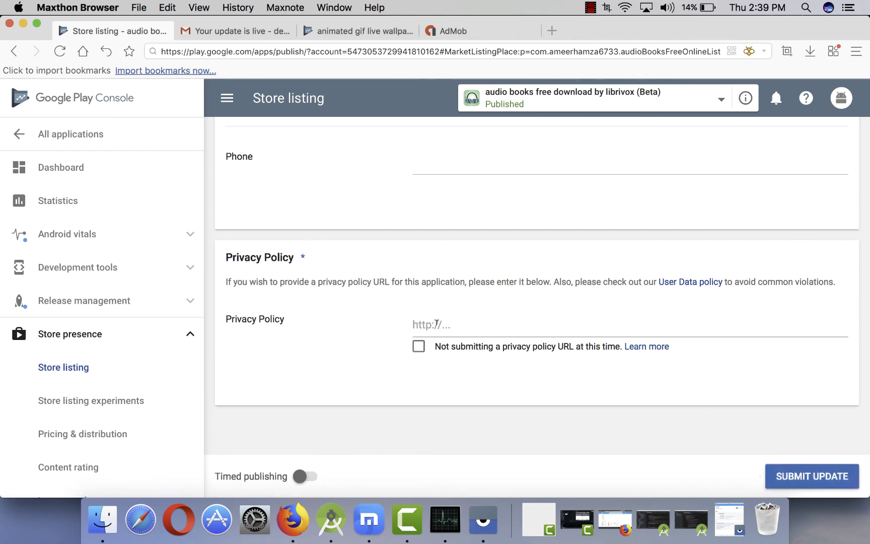
{"action": "left_click", "coordinate": [437, 324]}
{"action": "key", "text": "super+v"}
{"action": "key", "text": "super+a"}
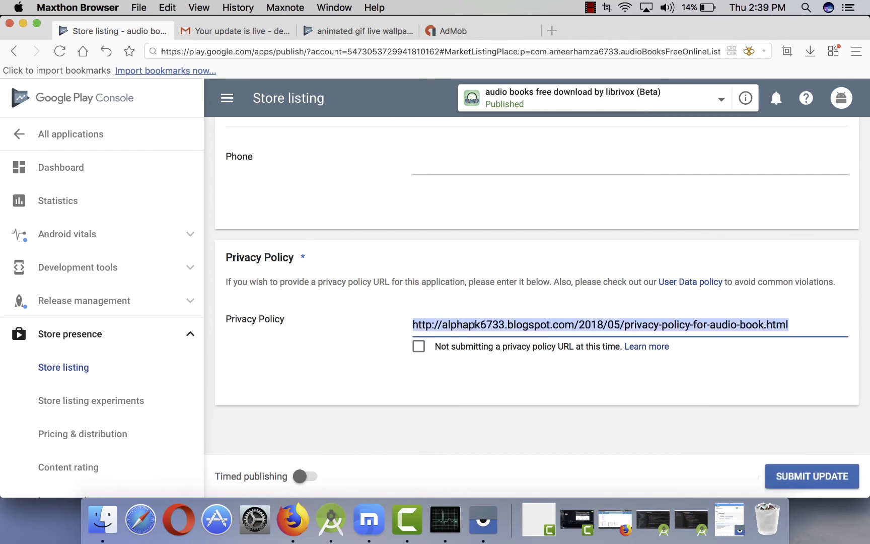
{"action": "key", "text": "super+v"}
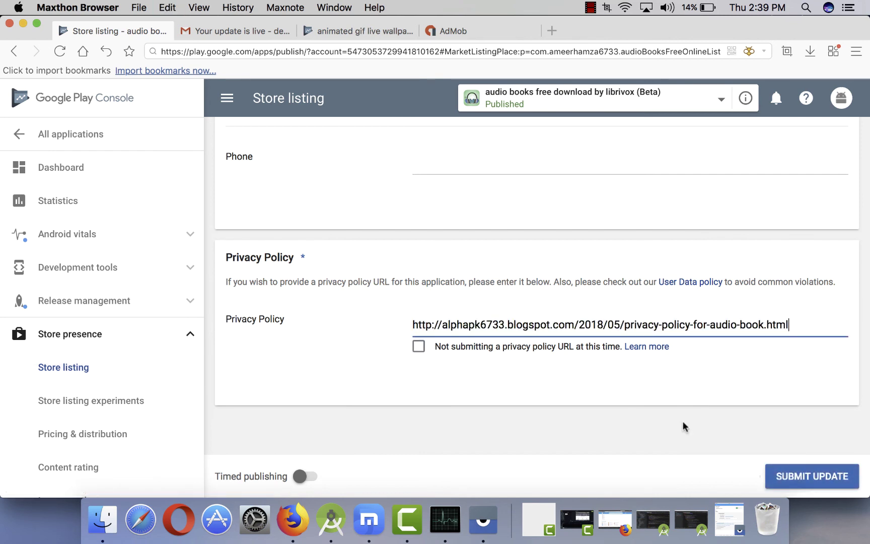
{"action": "left_click", "coordinate": [805, 484]}
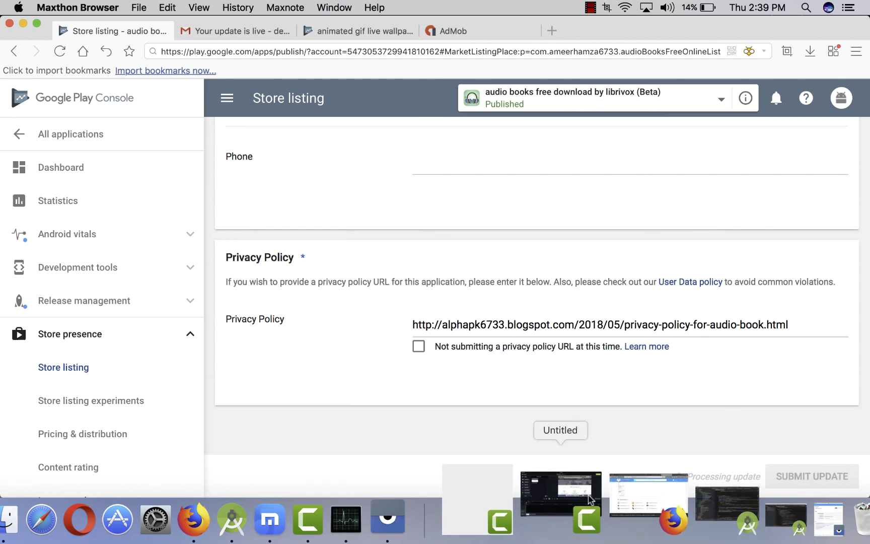
Switch to Vysor, close the log data dialog, and open the Audio Books app's navigation drawer
{"action": "left_click", "coordinate": [489, 514]}
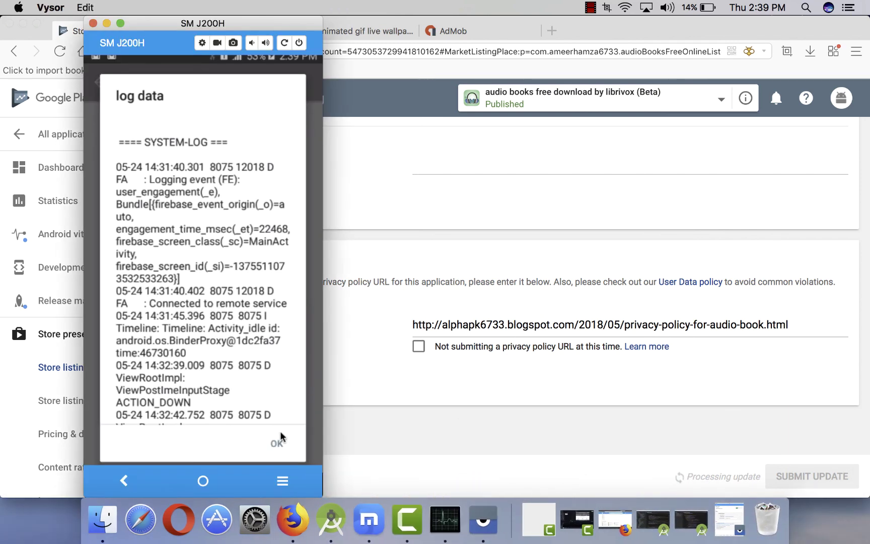
{"action": "left_click", "coordinate": [277, 444]}
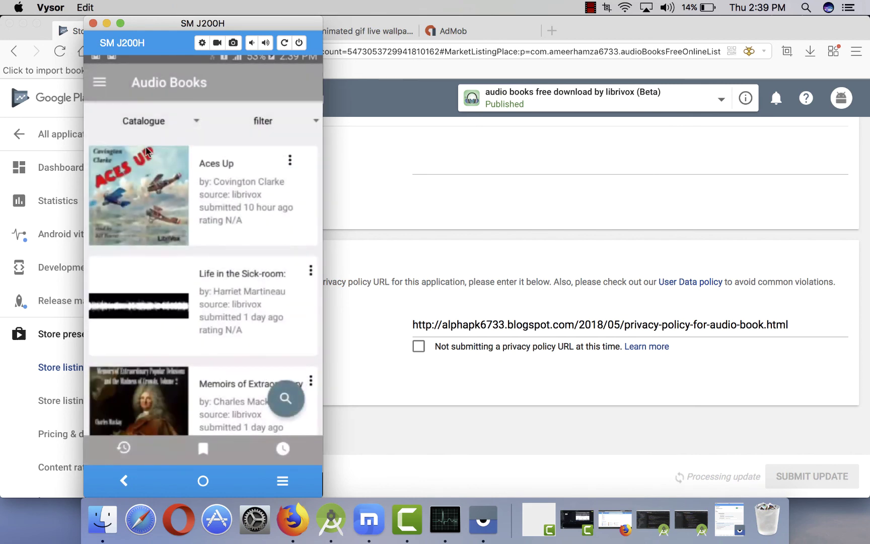
{"action": "left_click", "coordinate": [99, 82]}
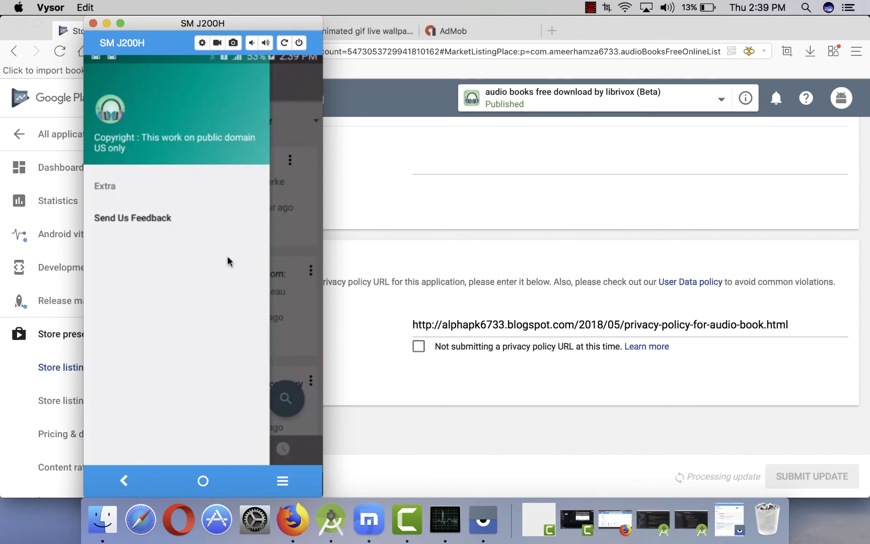
{"action": "left_click", "coordinate": [412, 519]}
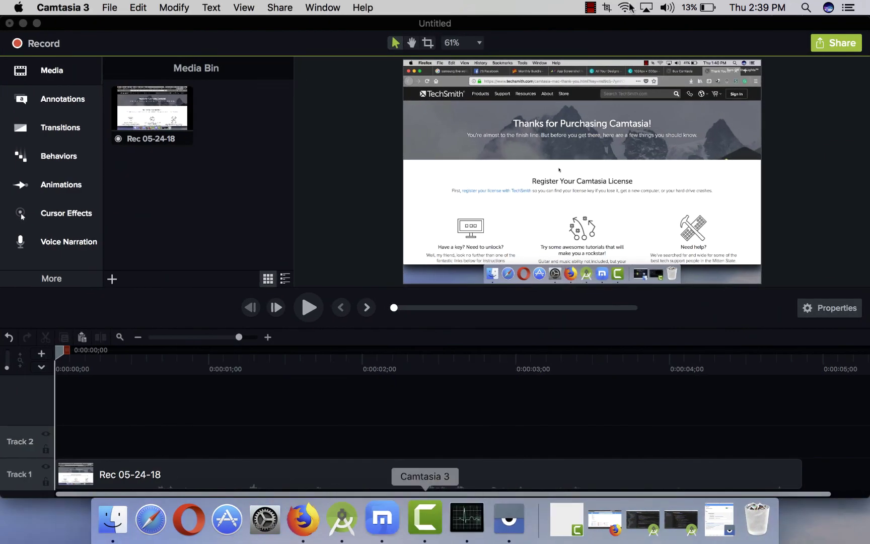
{"action": "left_click", "coordinate": [591, 8]}
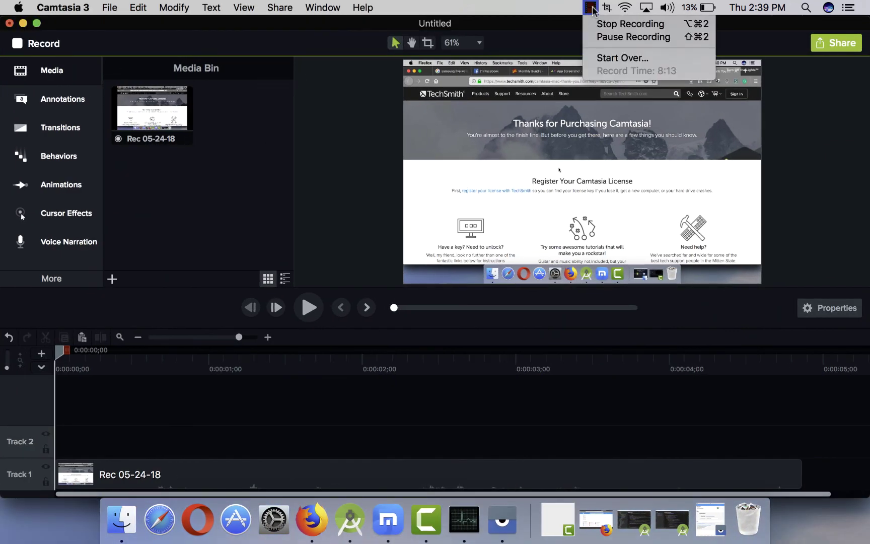